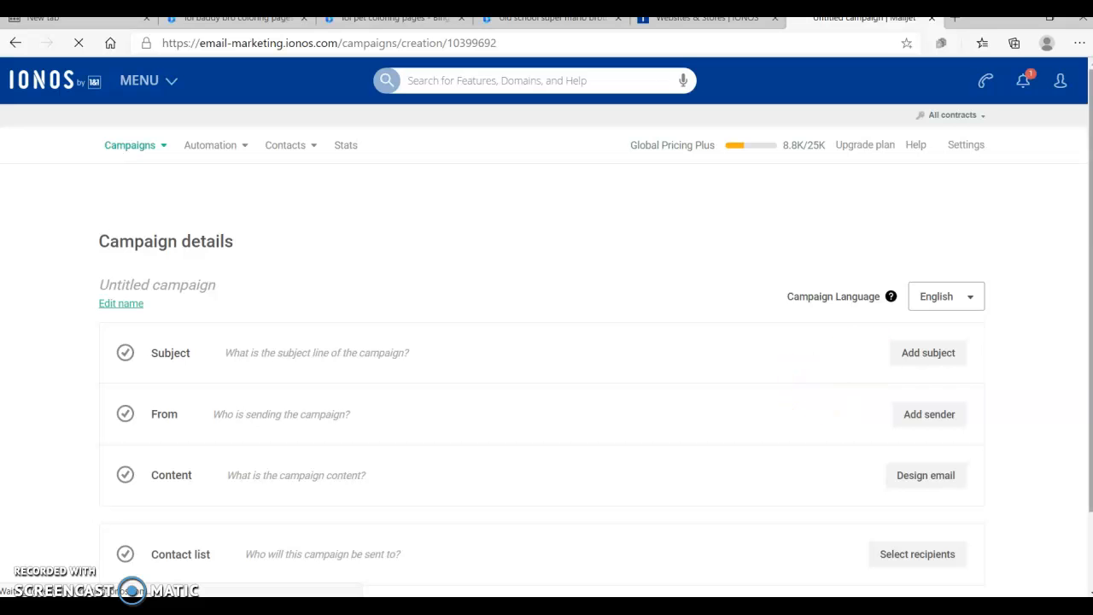
Step: Open the saved template 'not a 2 hour delay' to design the campaign email
left_click_drag(1091, 177, 1085, 256)
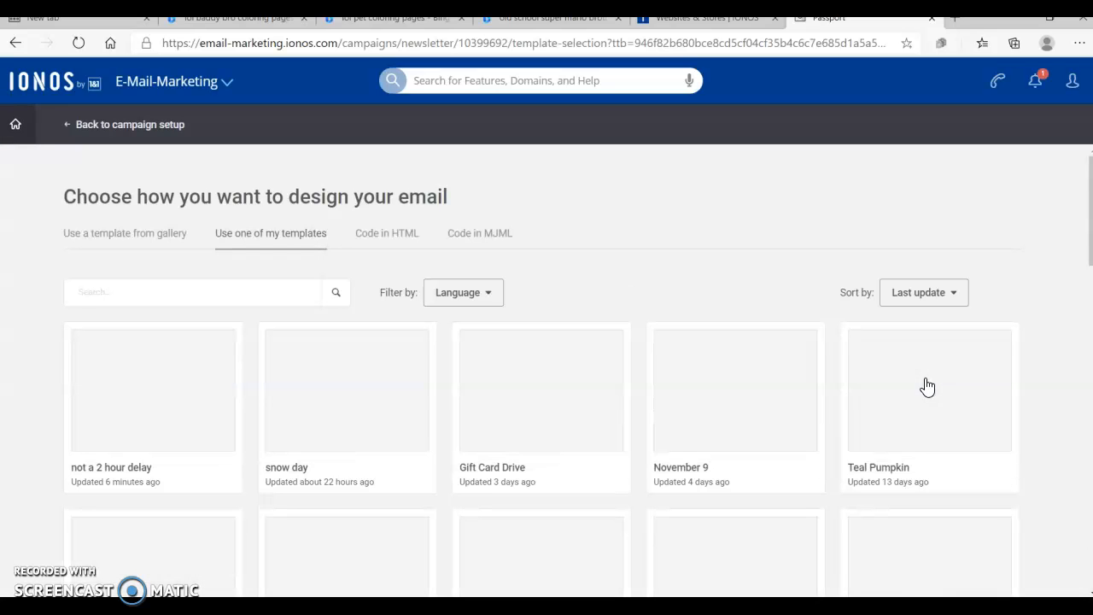
left_click(1087, 165)
left_click_drag(1087, 165, 1085, 244)
left_click(1089, 205)
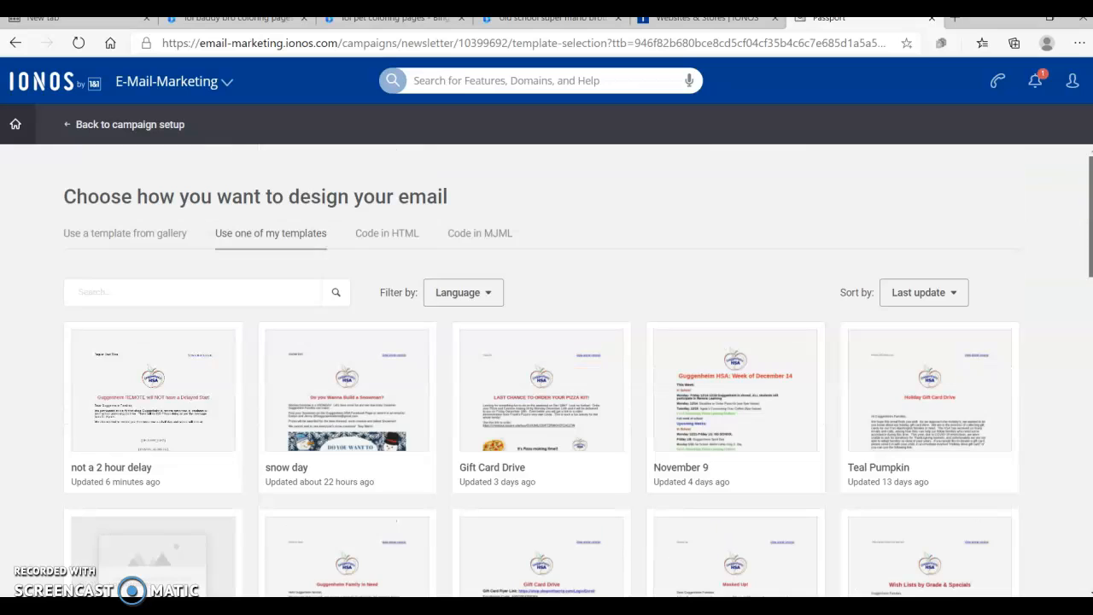
left_click(154, 391)
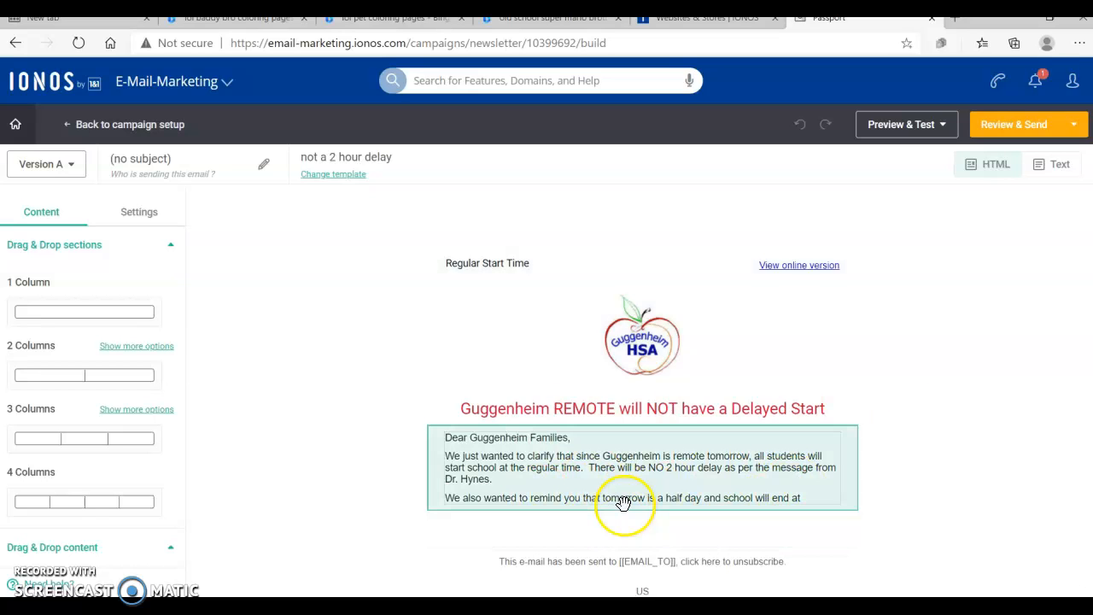
Step: Rewrite the last sentence of the message to read 'We also wanted to remind you that school will end at 1:55 tomorrow.'
left_click(624, 502)
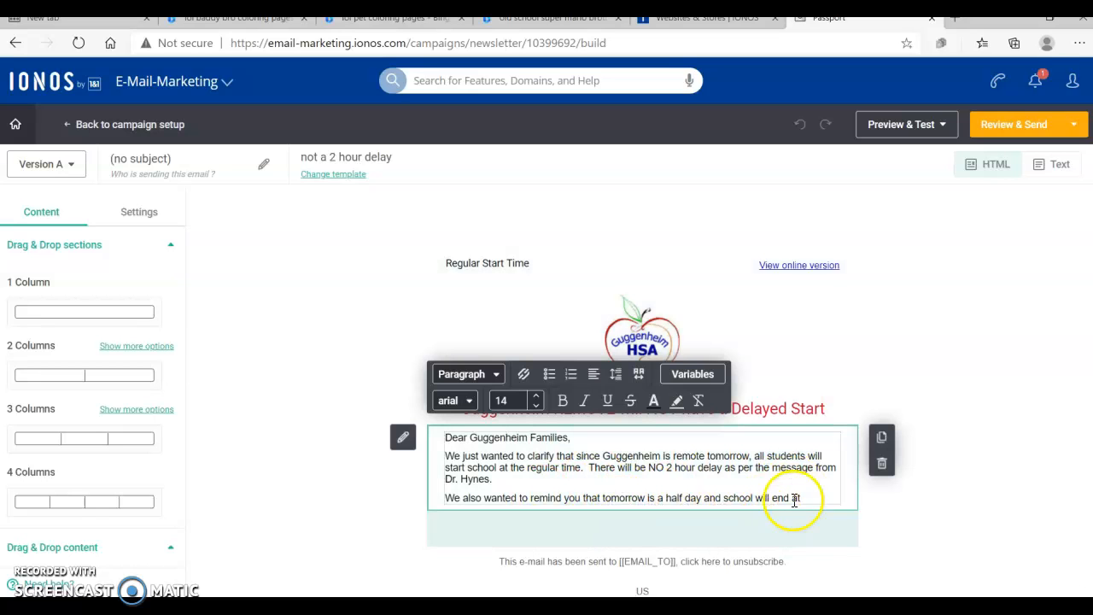
left_click(705, 499)
key("BackSpace")
key("BackSpace")
key("BackSpace")
key("BackSpace")
key("BackSpace")
key("BackSpace")
key("BackSpace")
key("BackSpace")
key("BackSpace")
key("BackSpace")
key("BackSpace")
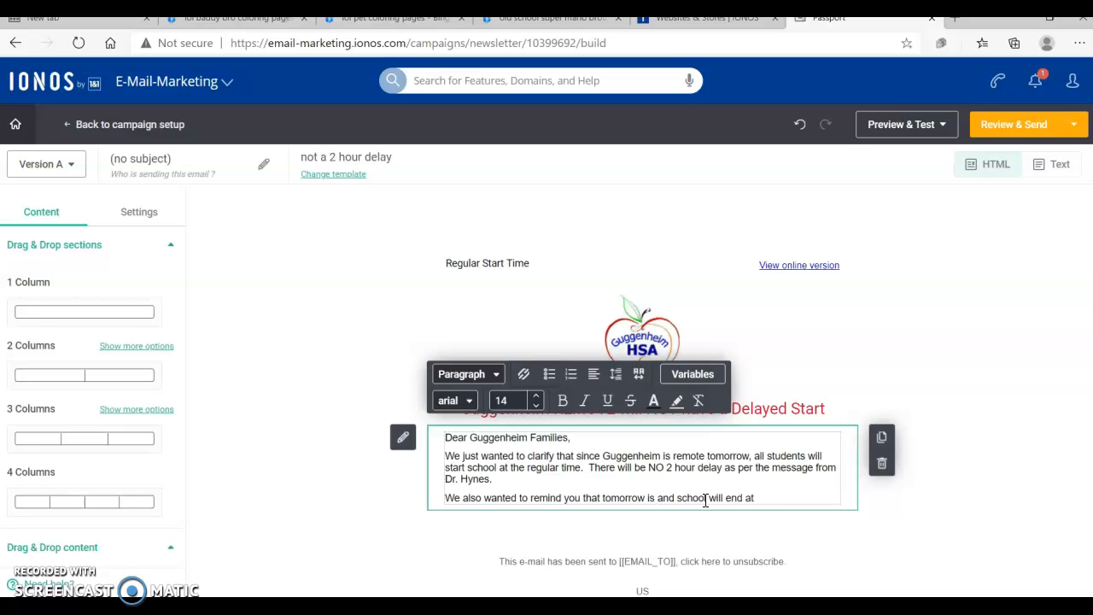
left_click_drag(756, 498, 605, 498)
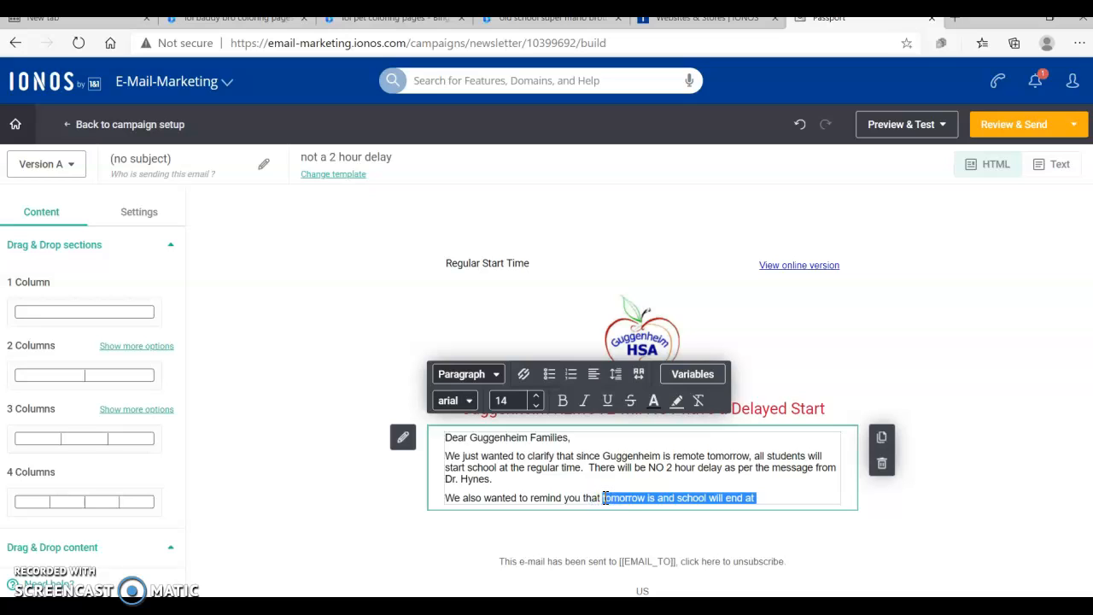
type("there")
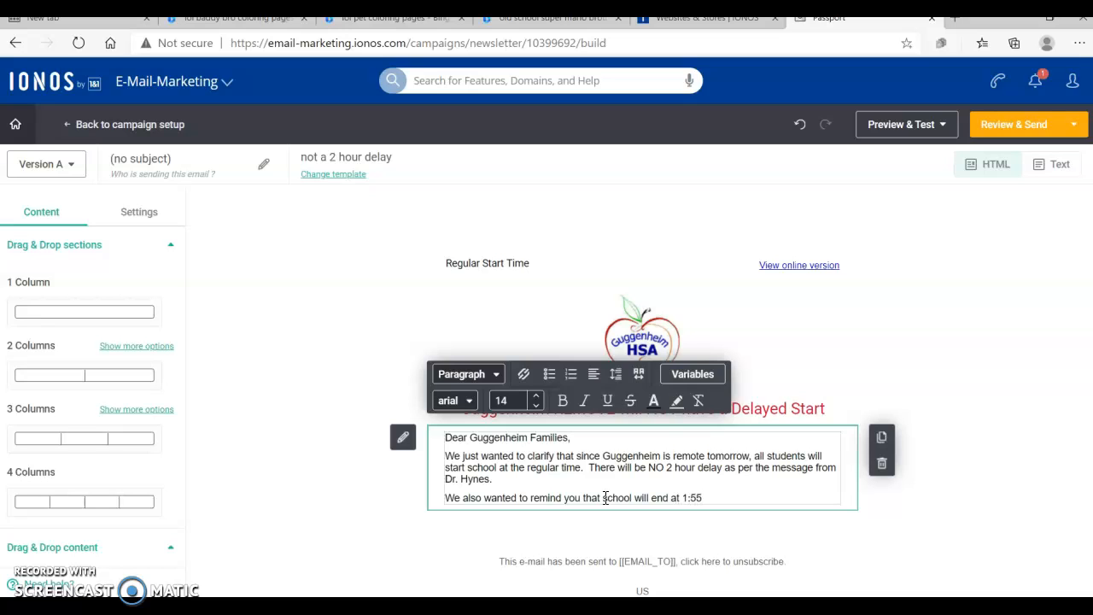
type("tomorro")
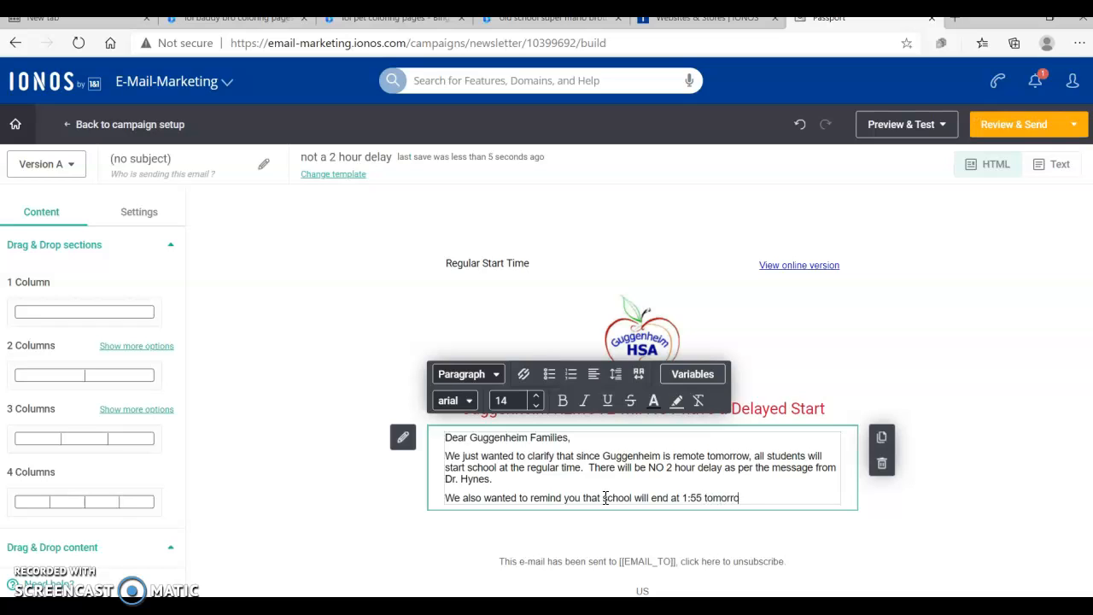
type("w.")
Step: Add a new line 'Have a great night.' below it and save the campaign
key("Return")
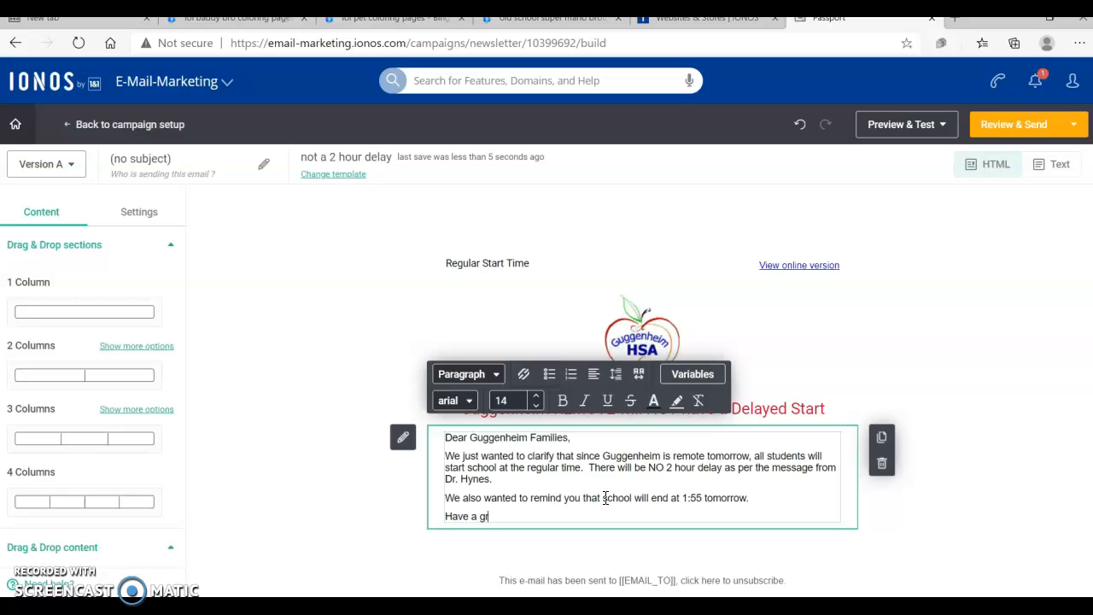
type("Have a great night.")
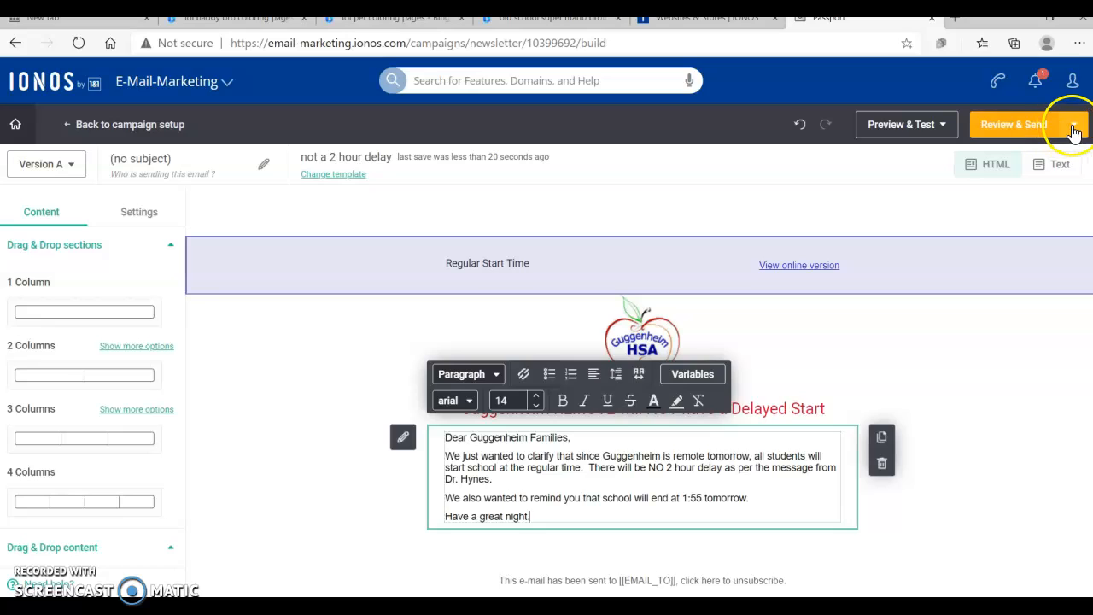
left_click(1073, 126)
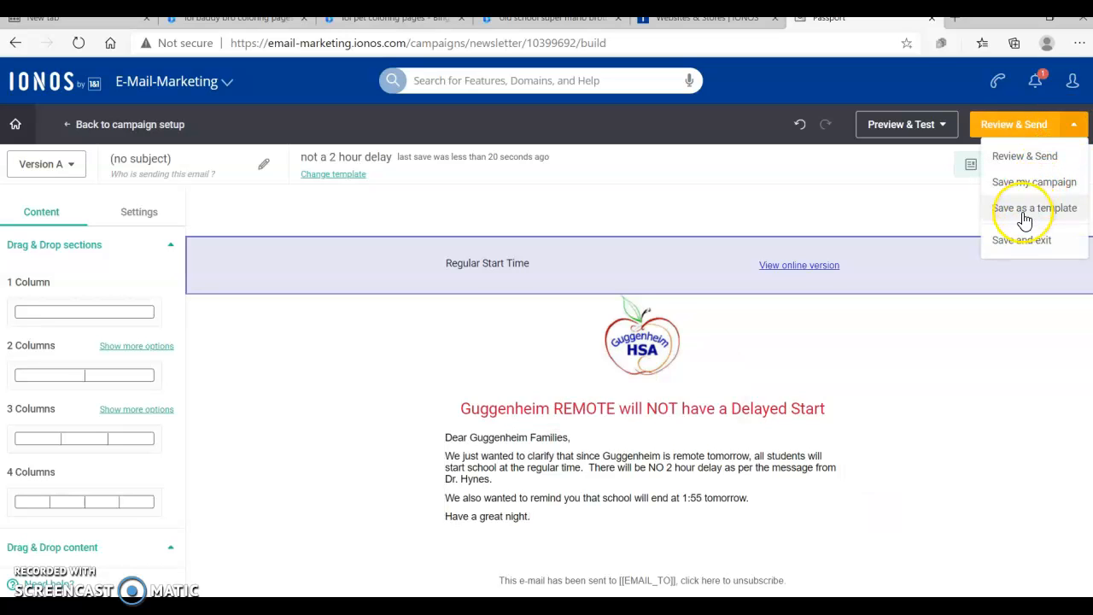
left_click(1028, 182)
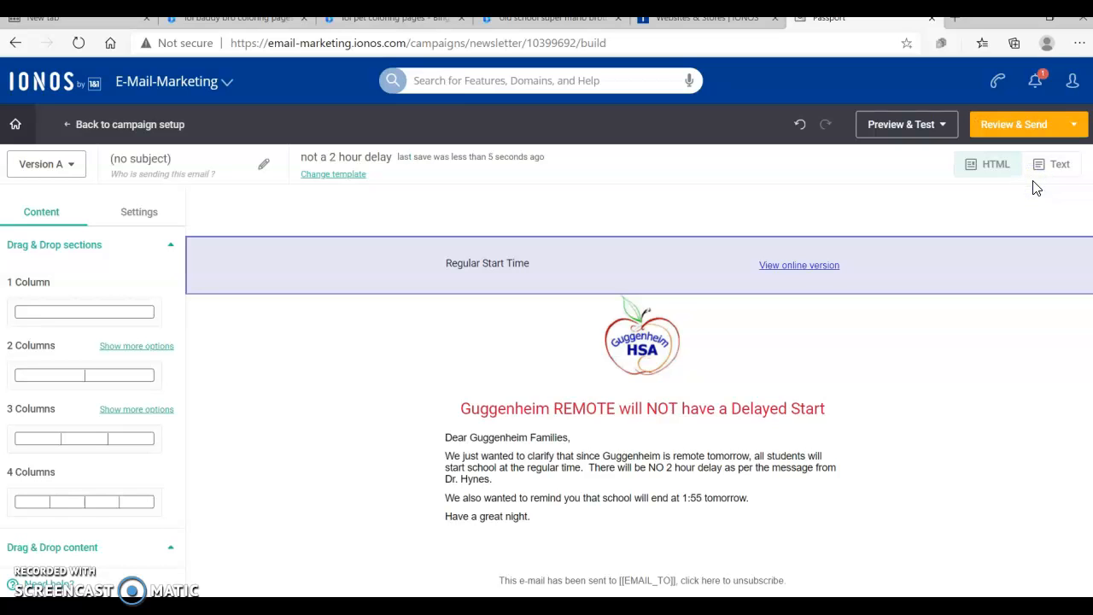
Step: Open the email and sender details and set the sender name to Guggenheim HSA
left_click(1013, 137)
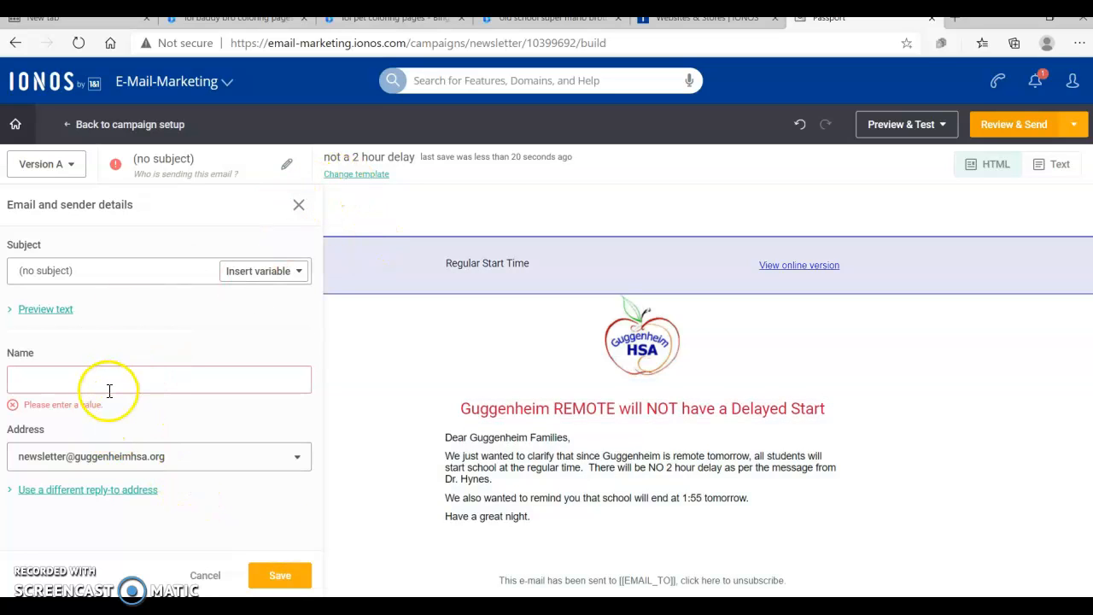
left_click(107, 391)
type("Guggenheim H")
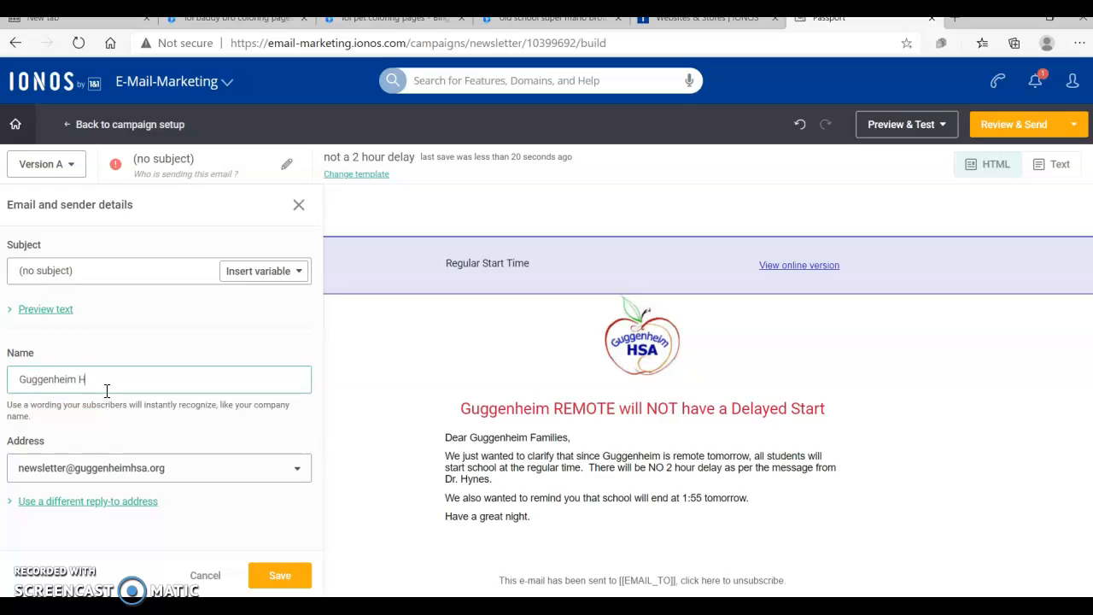
Step: Set the subject to 'TEST: Guggenheim HSA- Remote Will NOT Have a Delayed Start Tomorrow'
left_click(96, 271)
key("BackSpace")
key("BackSpace")
key("BackSpace")
key("BackSpace")
key("BackSpace")
key("BackSpace")
key("BackSpace")
key("BackSpace")
key("BackSpace")
key("BackSpace")
key("BackSpace")
key("BackSpace")
type("TEST: Guggenheim HSA- Remote")
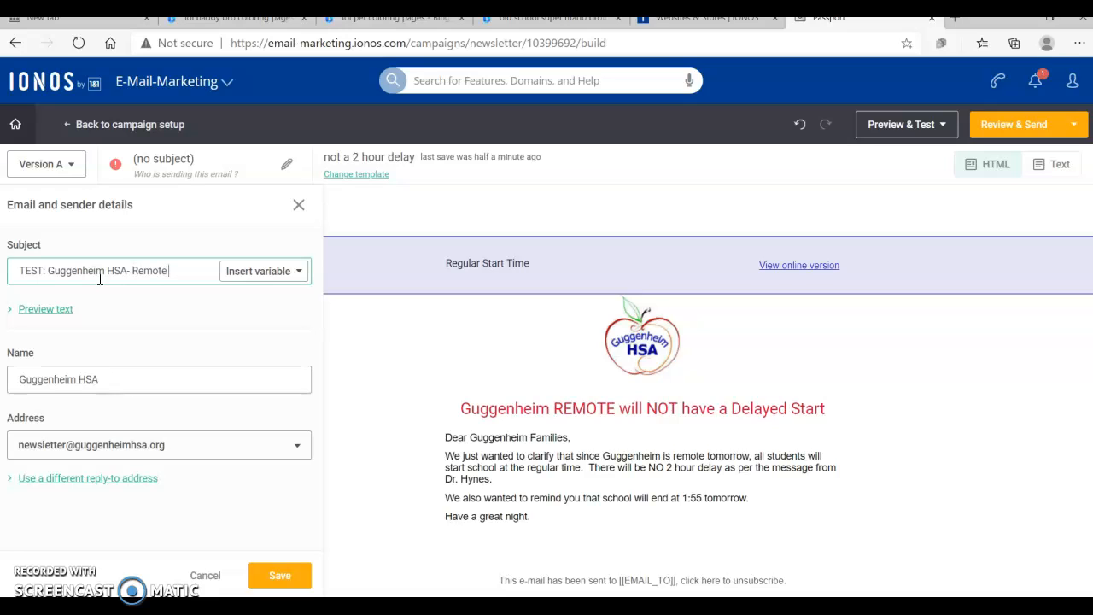
type("OT have a")
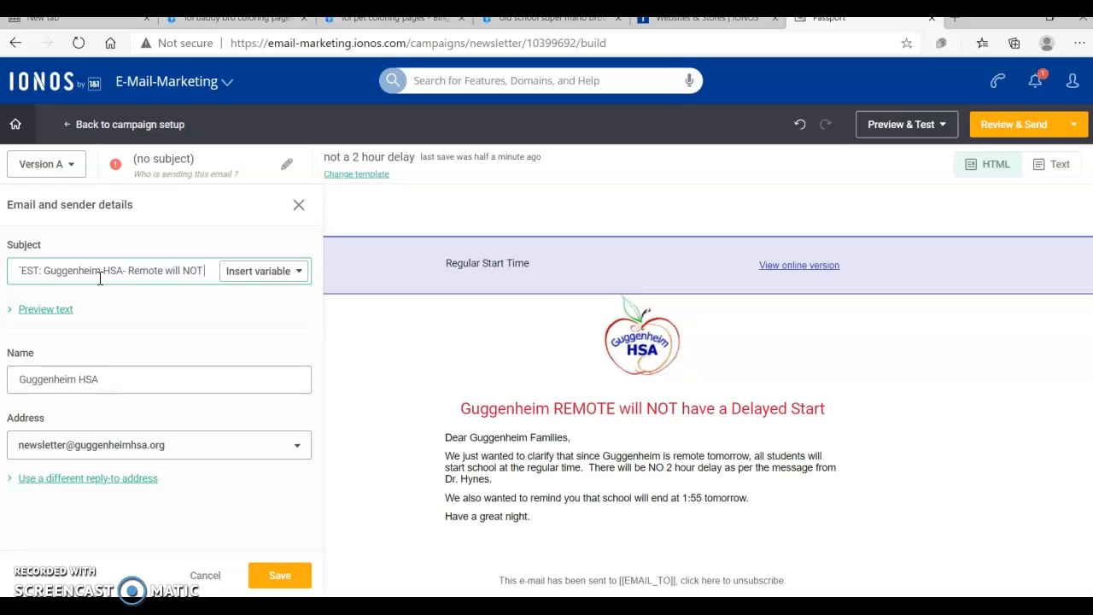
key("BackSpace")
key("BackSpace")
key("BackSpace")
key("BackSpace")
key("BackSpace")
key("BackSpace")
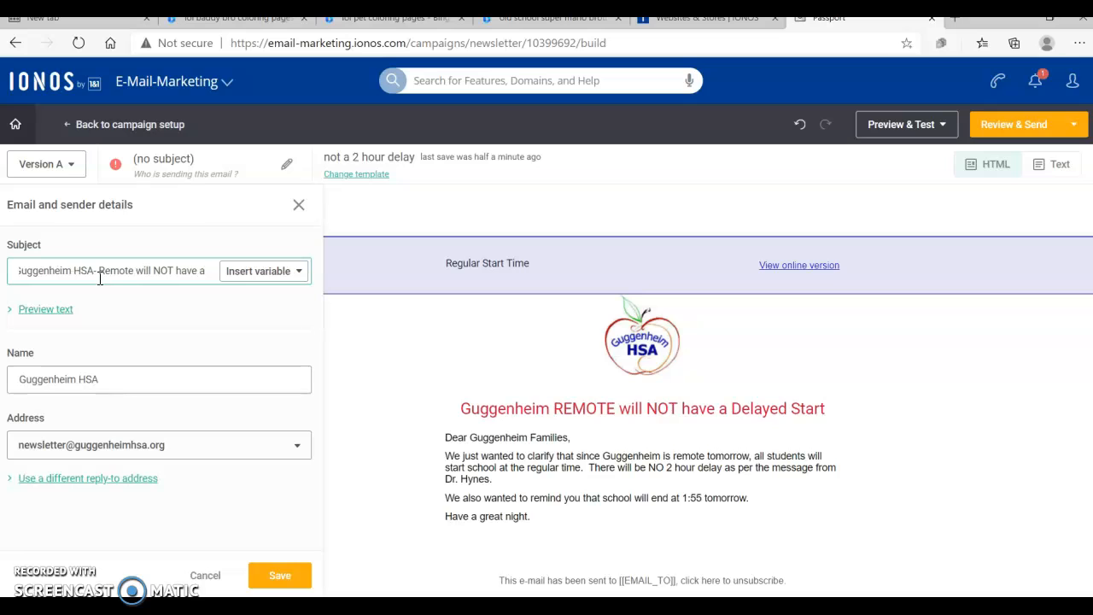
type("Have a DE")
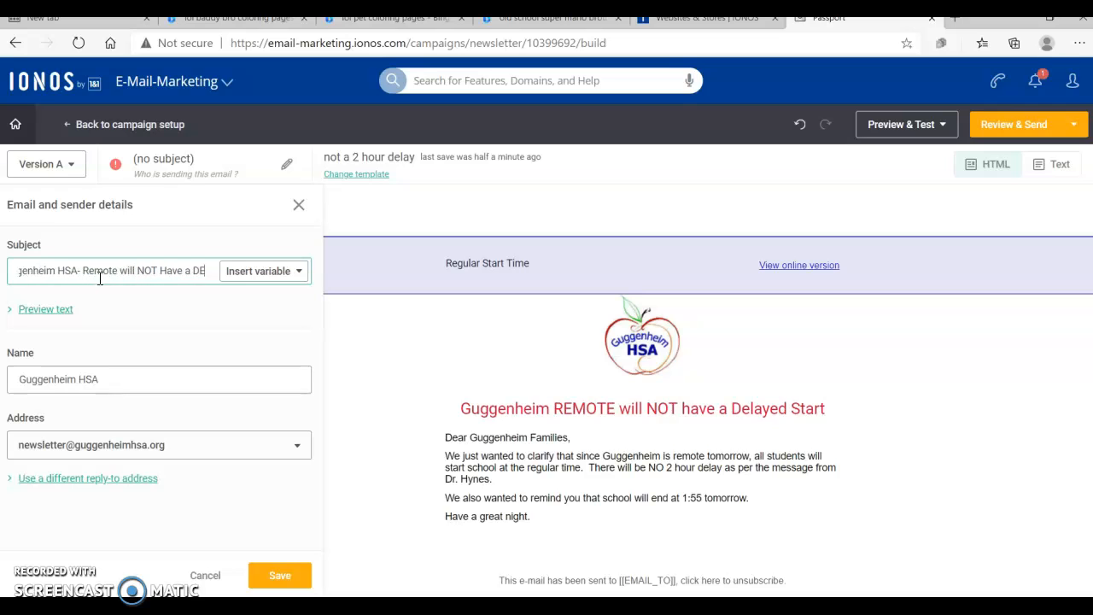
key("BackSpace")
type("elayed S")
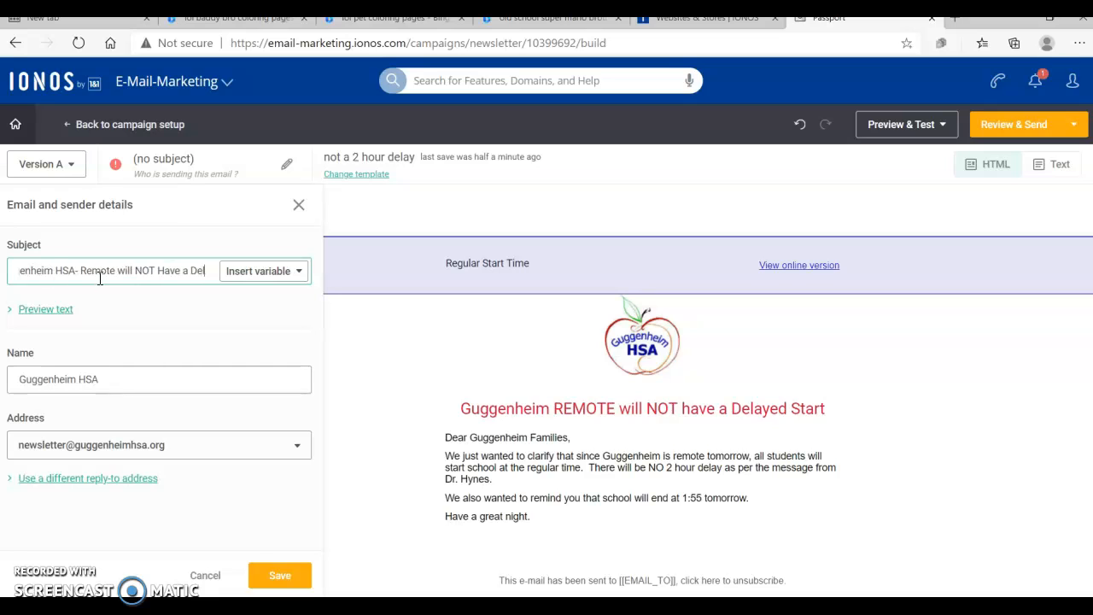
type("tar")
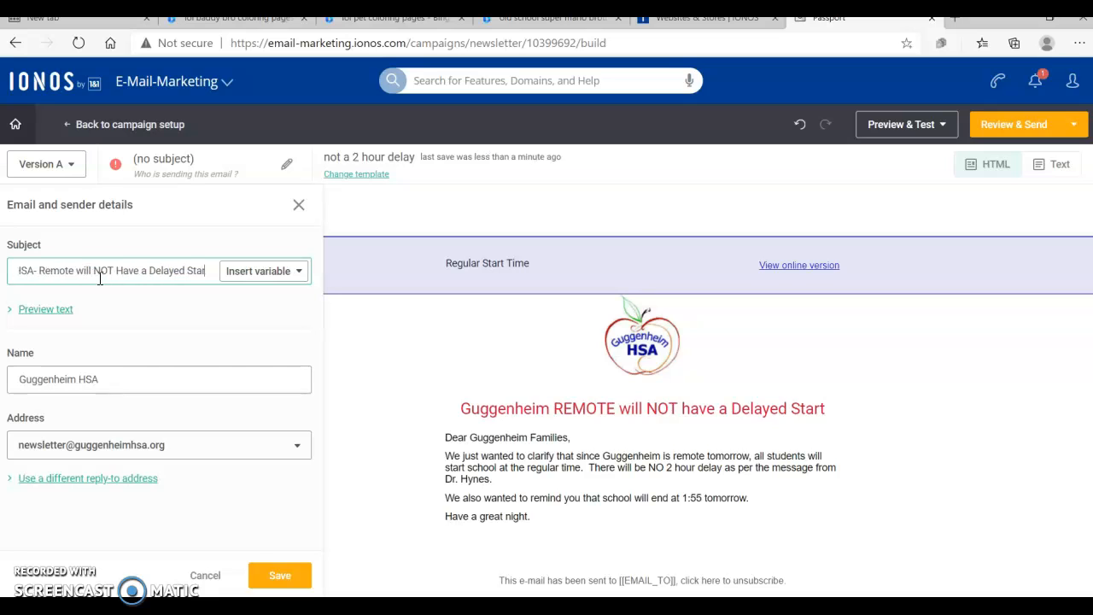
type("t Tomorrow")
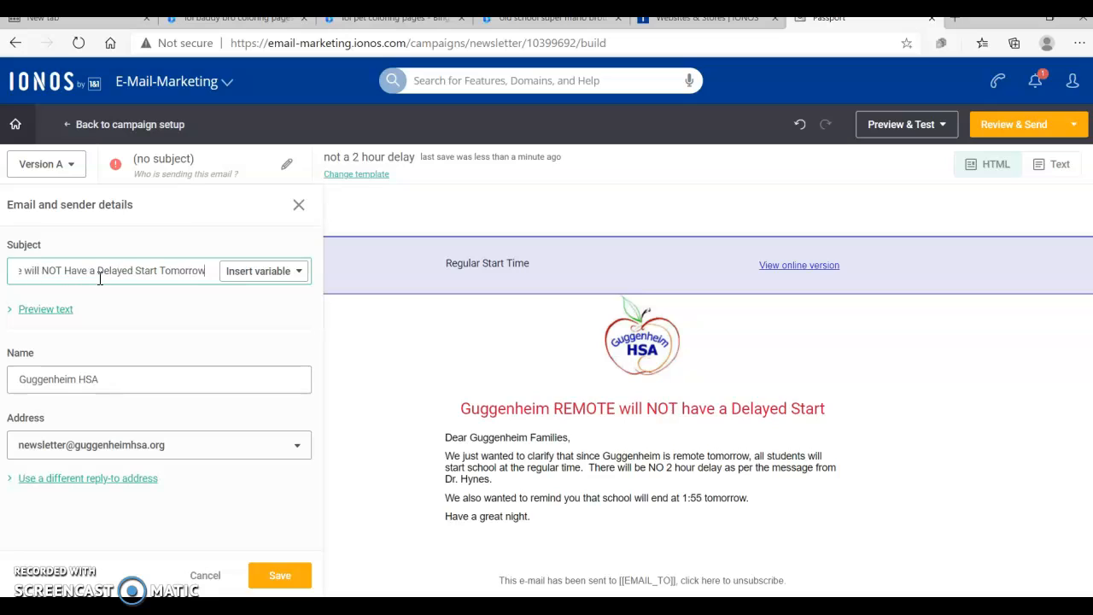
left_click(101, 276)
type("W")
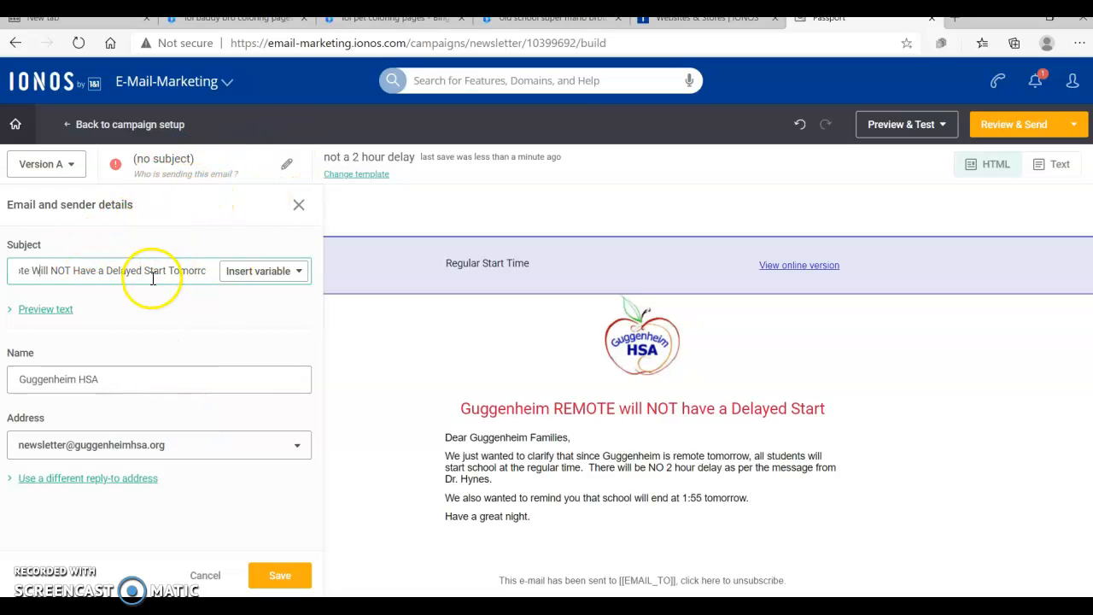
Step: Reopen the sender details and replace the sender name with a person's full name
left_click(284, 162)
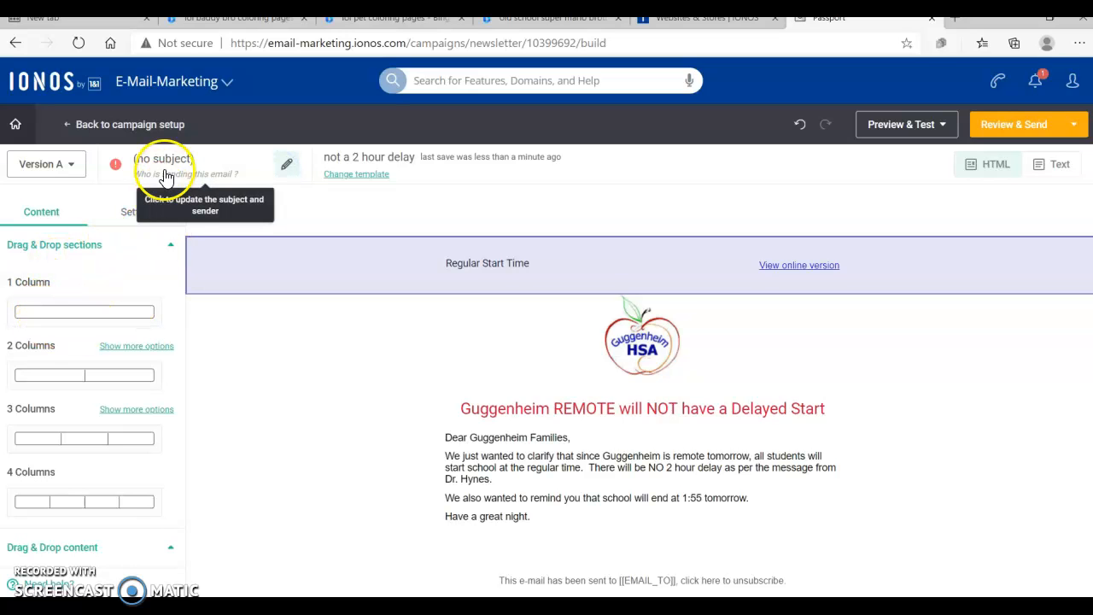
left_click(286, 163)
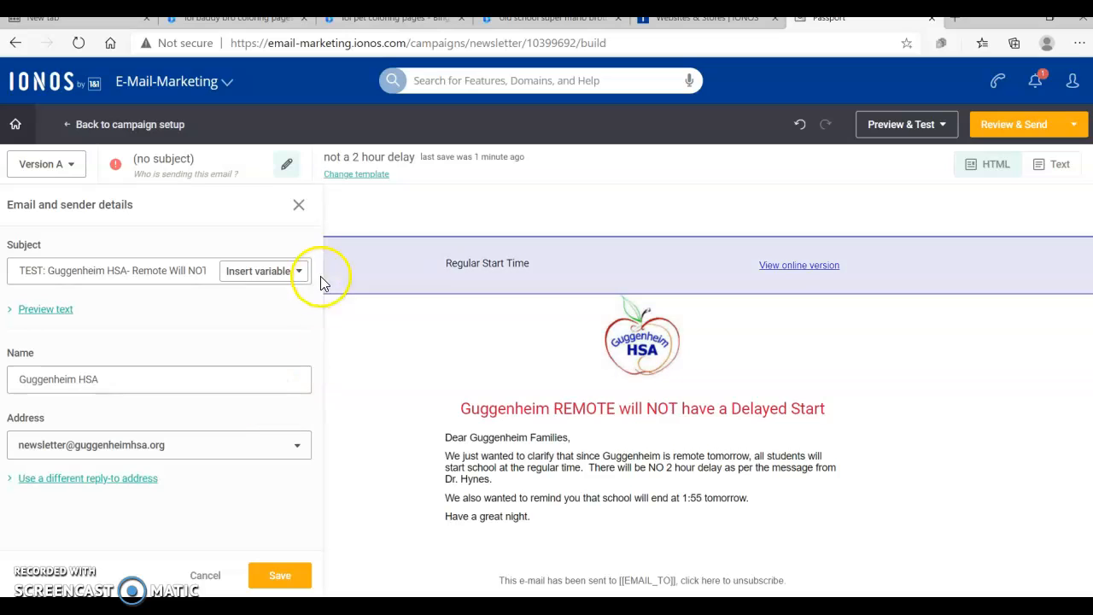
left_click(134, 385)
key("ctrl+a")
key("BackSpace")
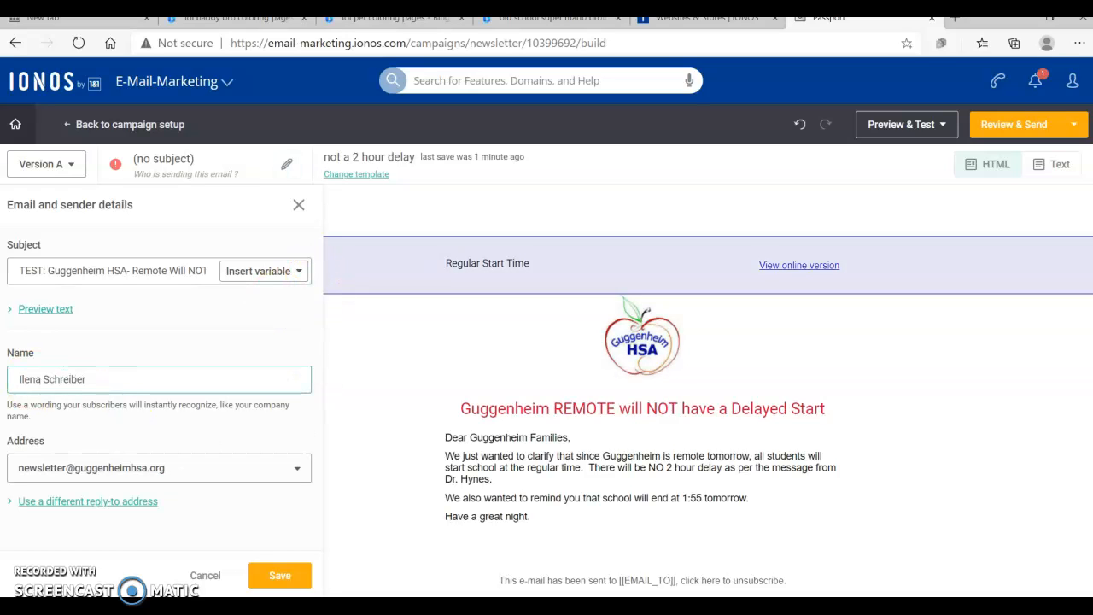
Step: Choose a personal e-mail address as the sender address
left_click(296, 468)
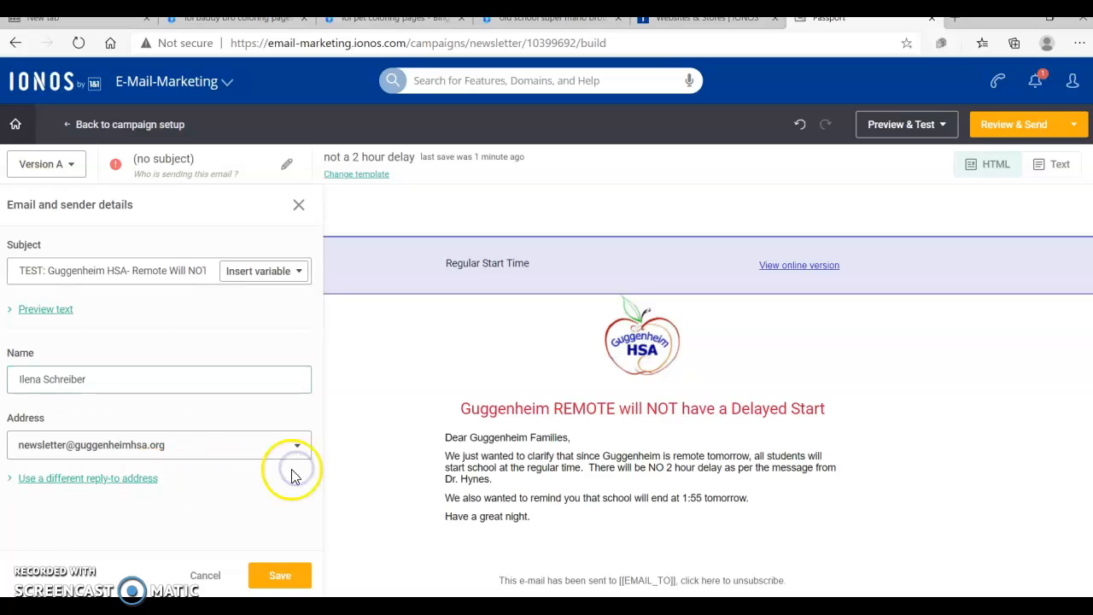
left_click(297, 445)
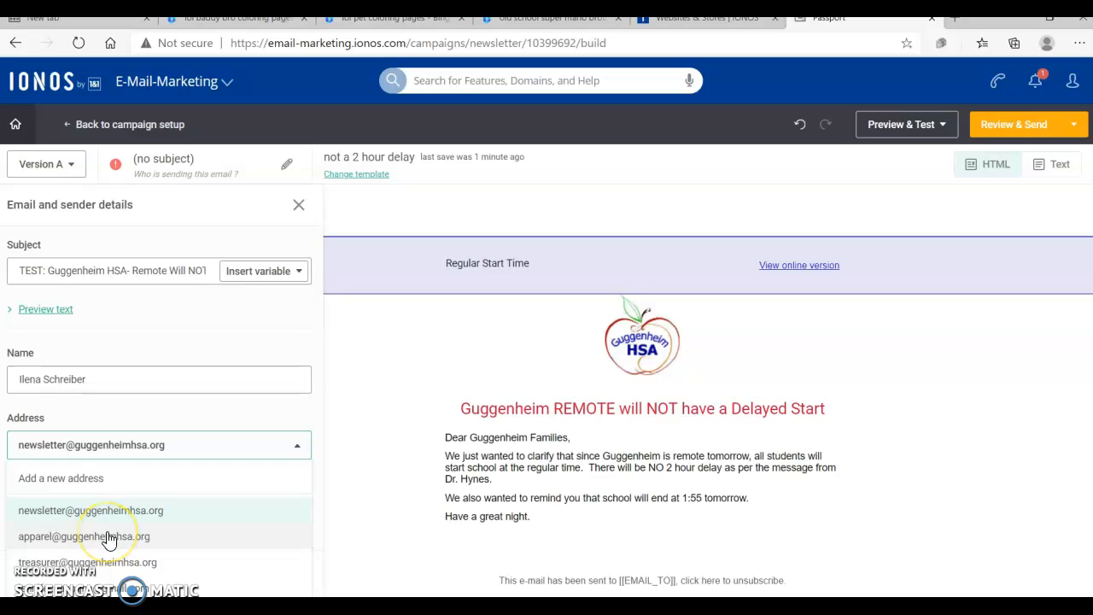
left_click(175, 586)
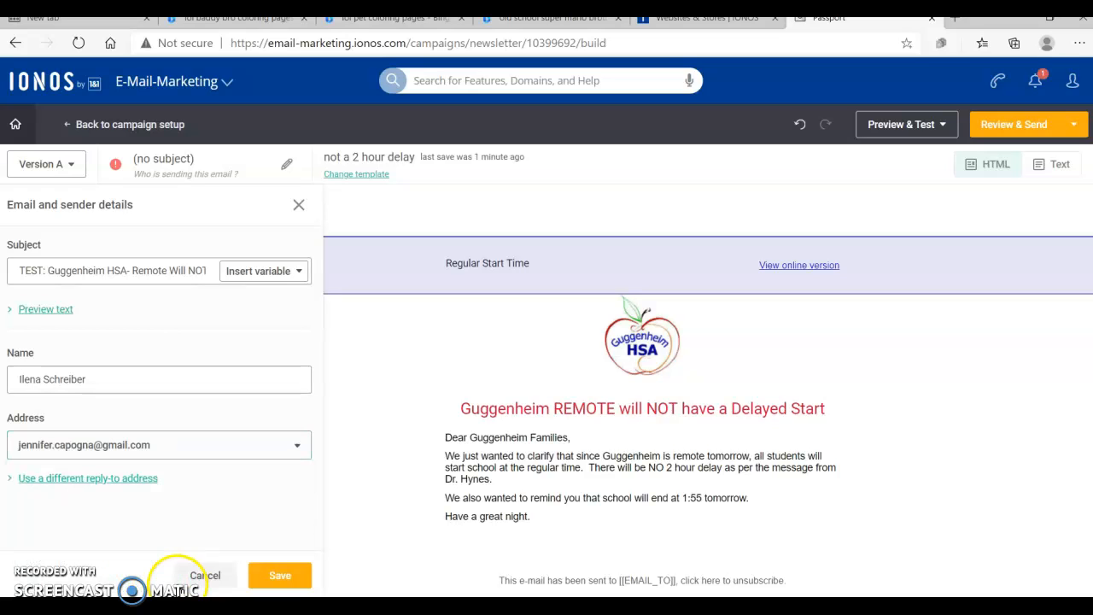
left_click(154, 447)
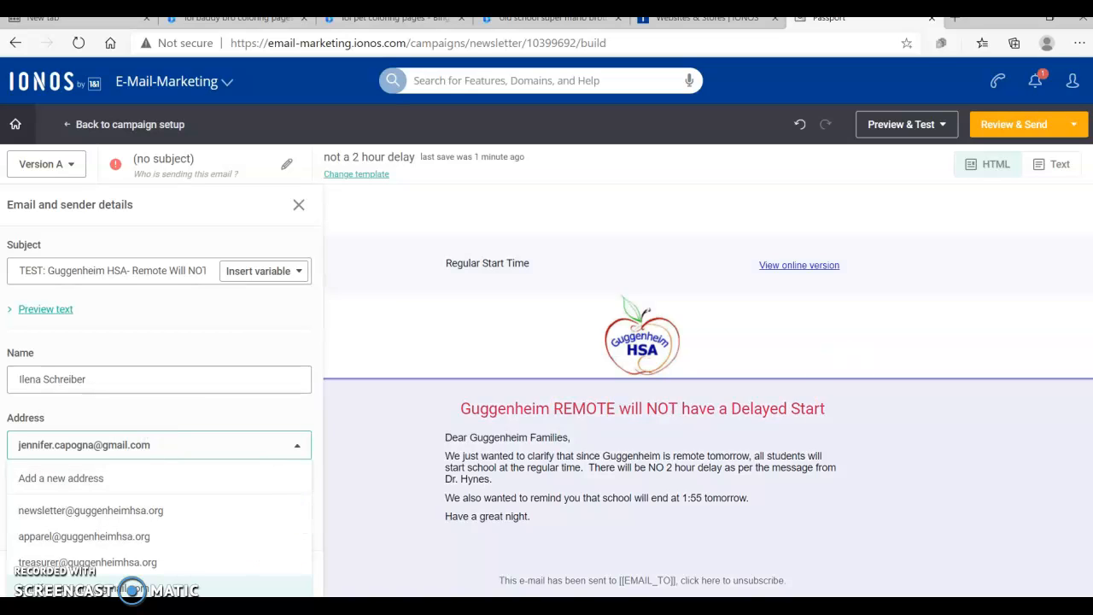
left_click(708, 489)
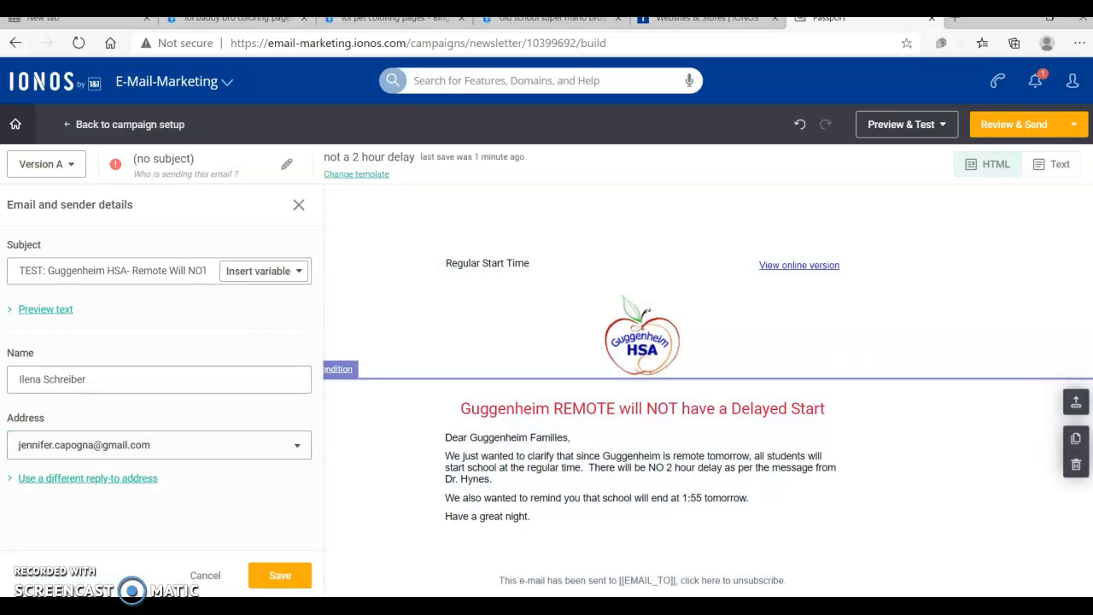
left_click(299, 445)
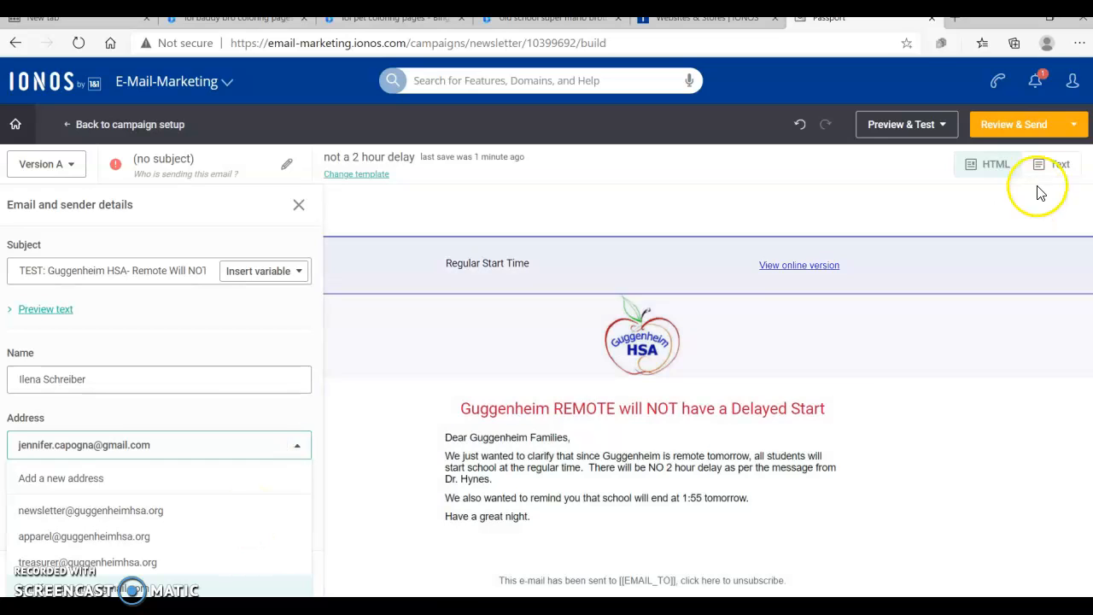
Step: Leave the email designer through Review & Send to return to the campaign details
left_click(1075, 125)
left_click(1074, 126)
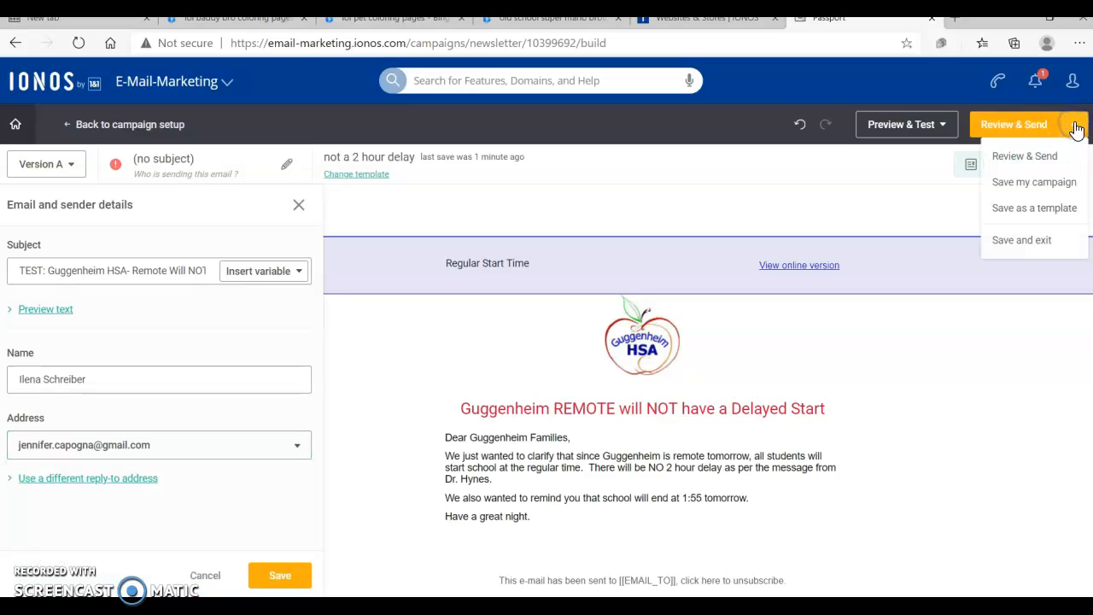
left_click(1011, 125)
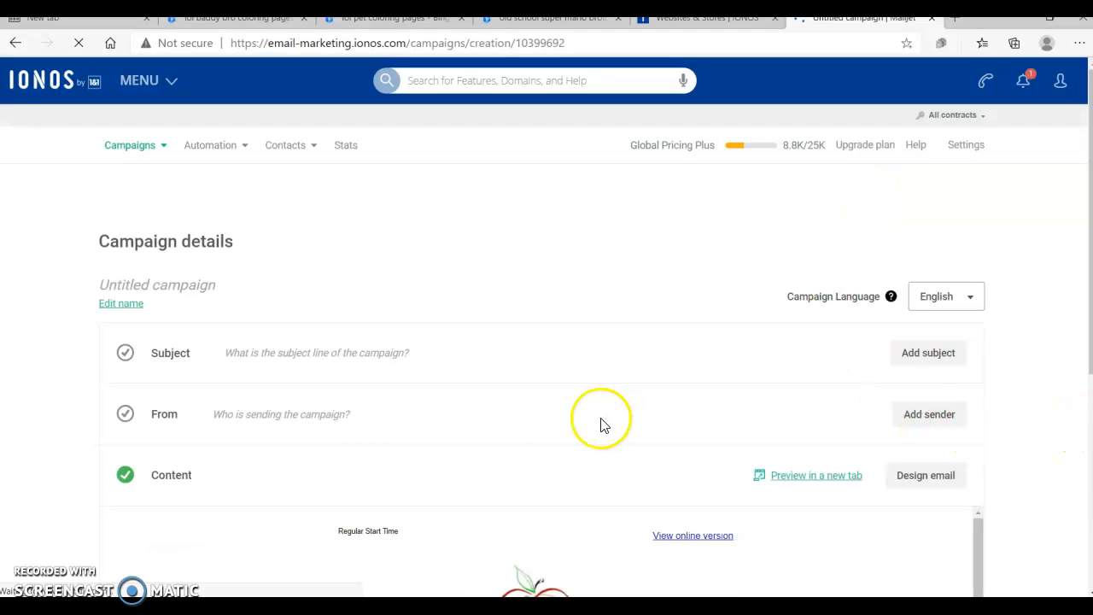
Step: Set the campaign subject to 'TEST- Guggenheim HSA: No TWO HOUR DELAY Tomorrow!' and save it
left_click(909, 348)
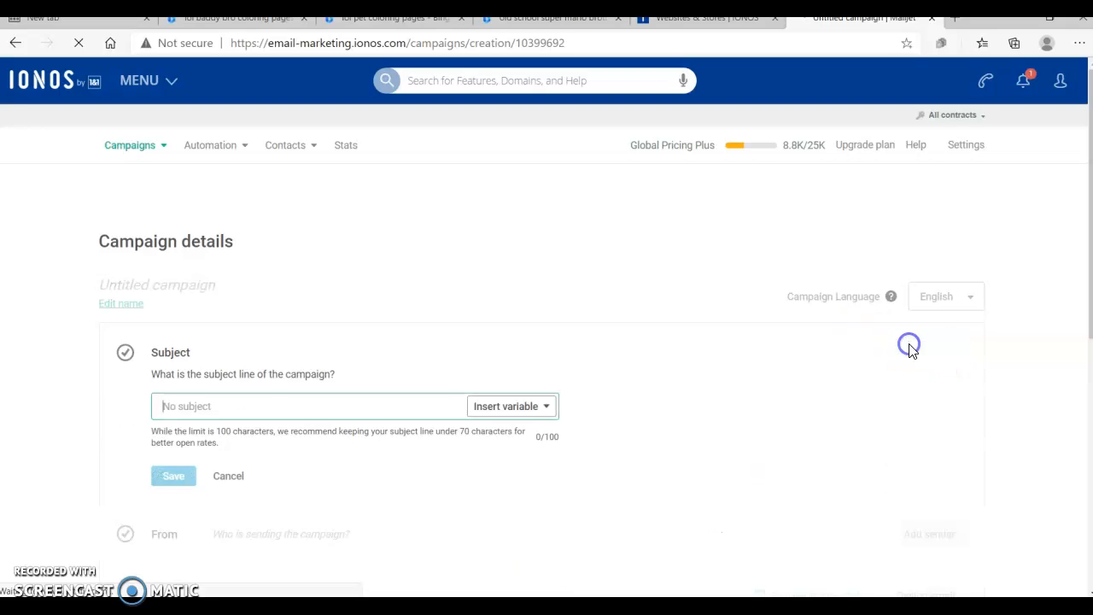
left_click(246, 411)
type("Gu")
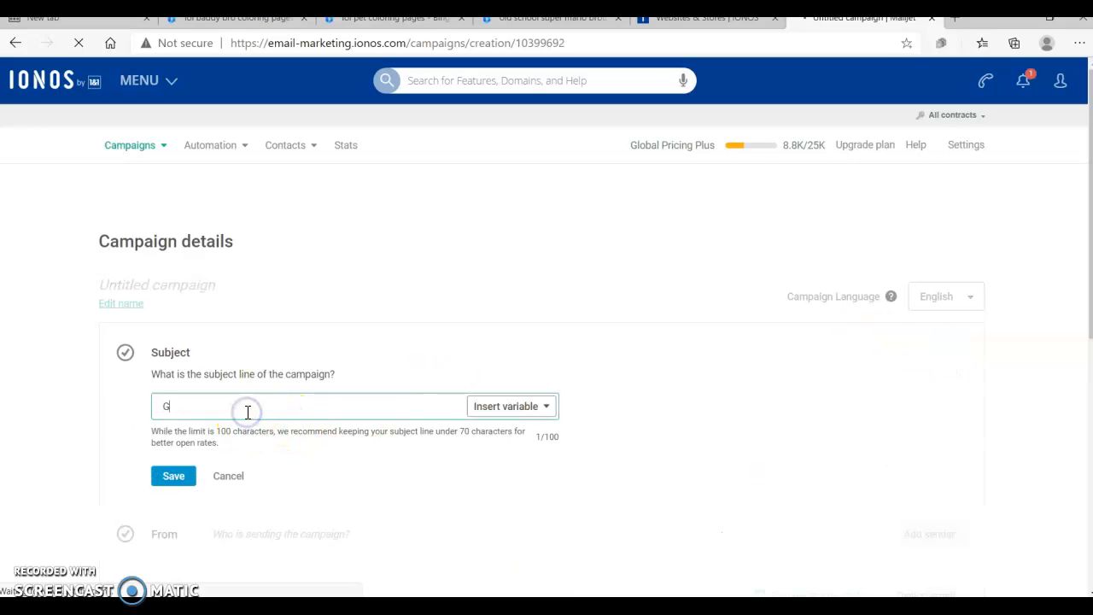
key("BackSpace")
key("BackSpace")
type("TEST- Guggenheim HSA: No 2")
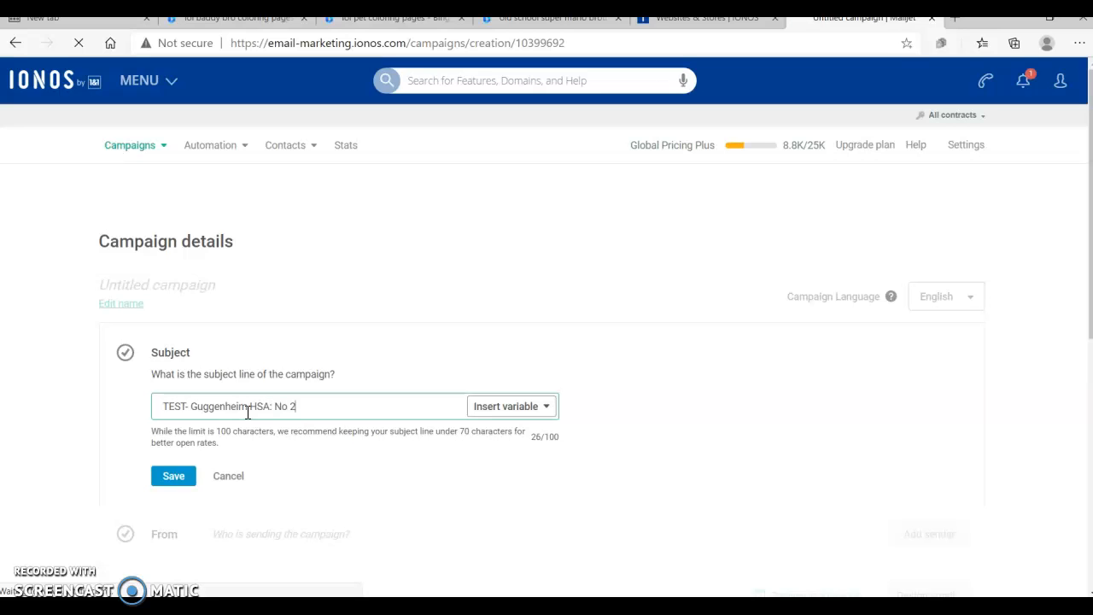
key("BackSpace")
key("BackSpace")
key("BackSpace")
key("BackSpace")
key("BackSpace")
key("BackSpace")
key("BackSpace")
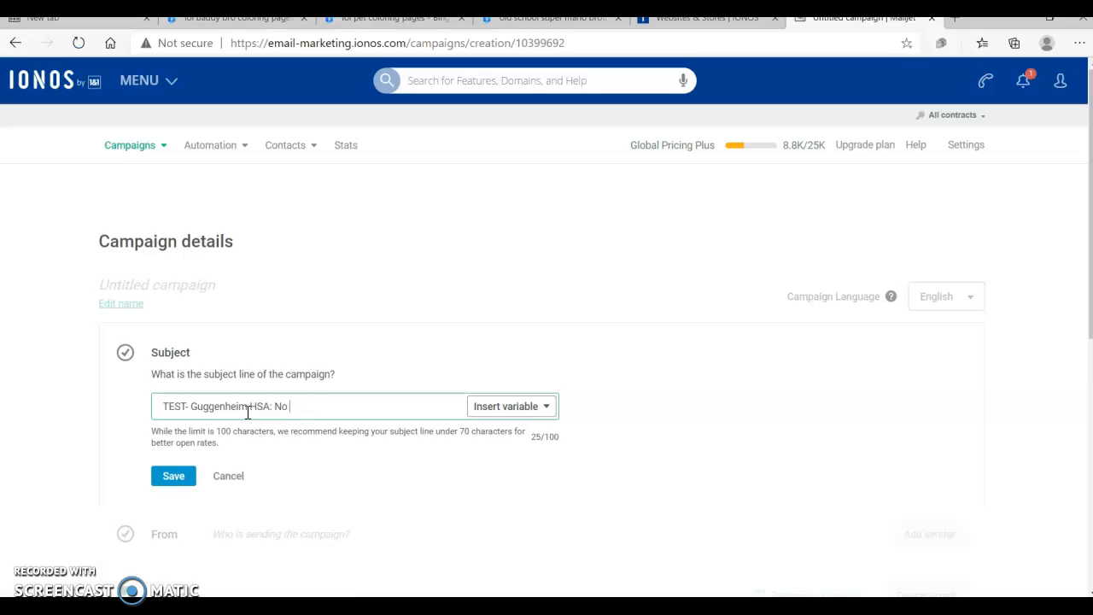
type("TWO HOUR DELAY Tomorrow!")
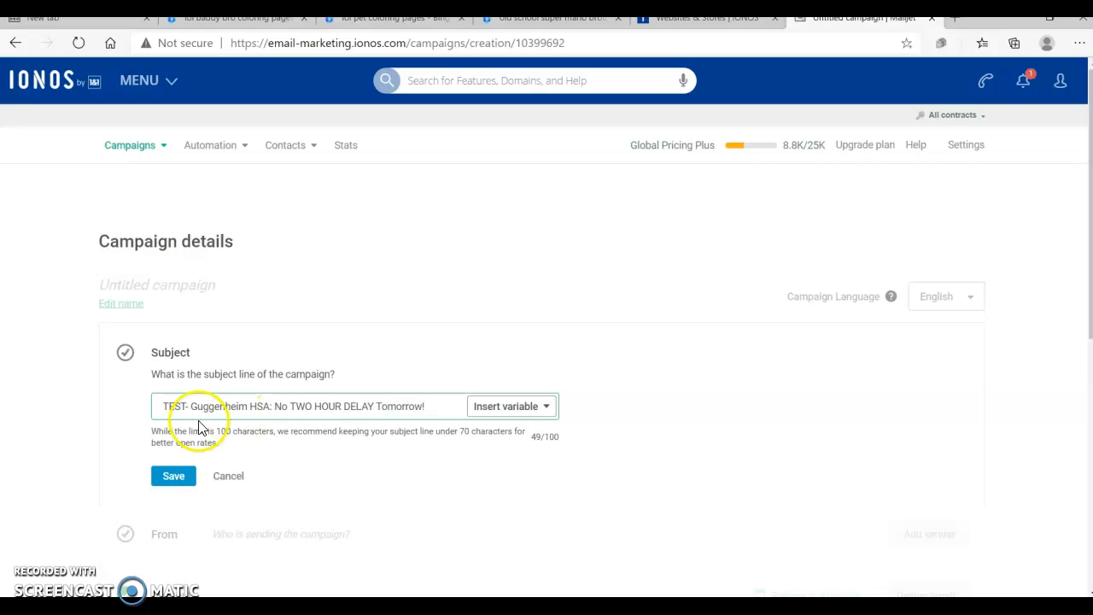
left_click(172, 475)
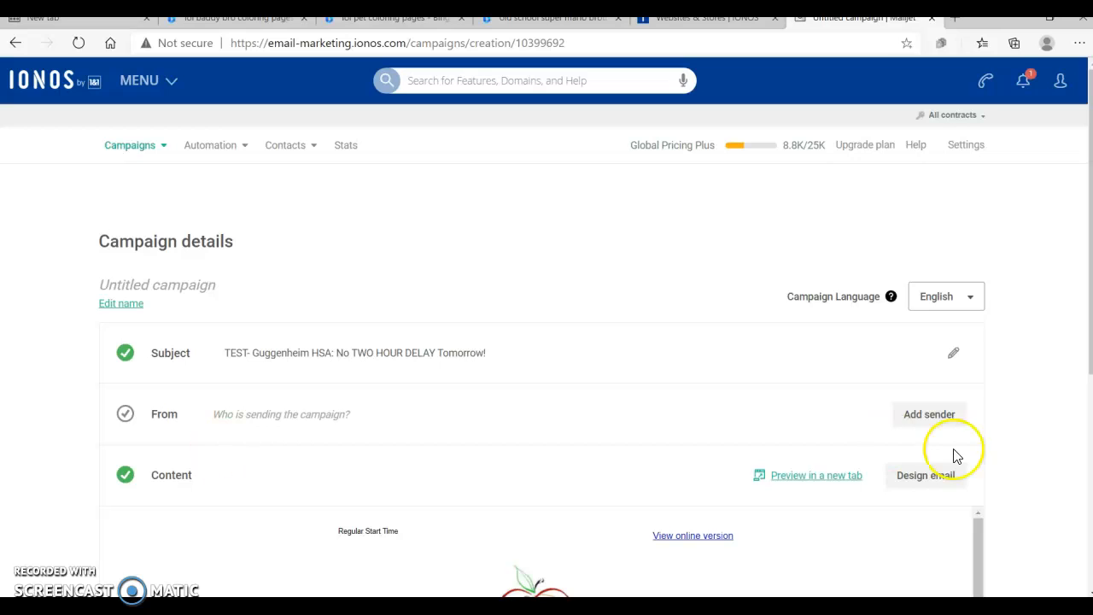
Step: Add the sender, entering a person's full name and choosing a personal e-mail address, and save it
left_click(925, 419)
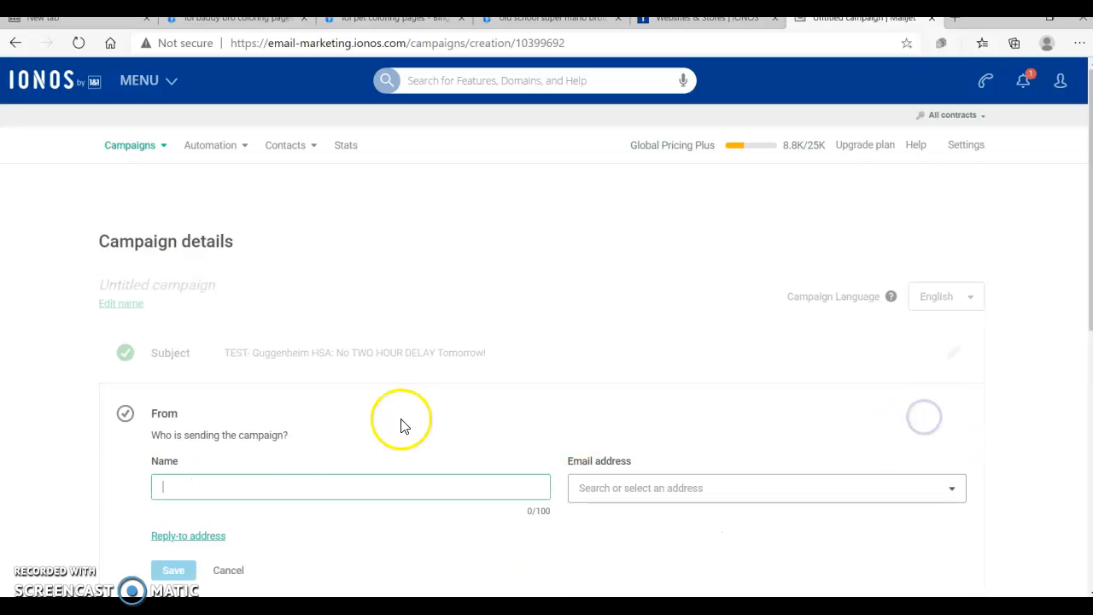
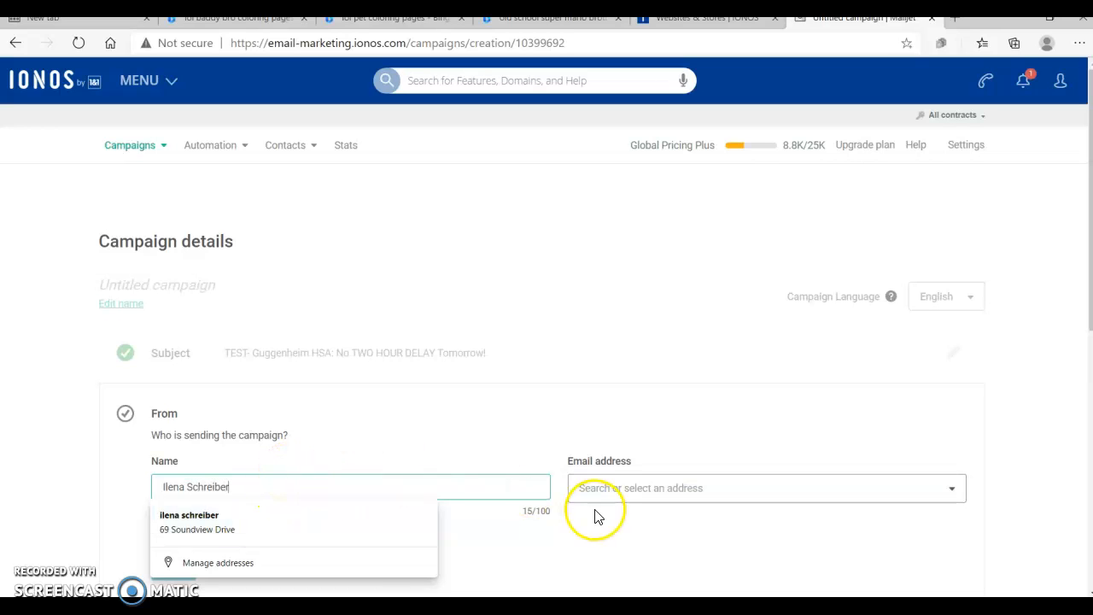
left_click(622, 504)
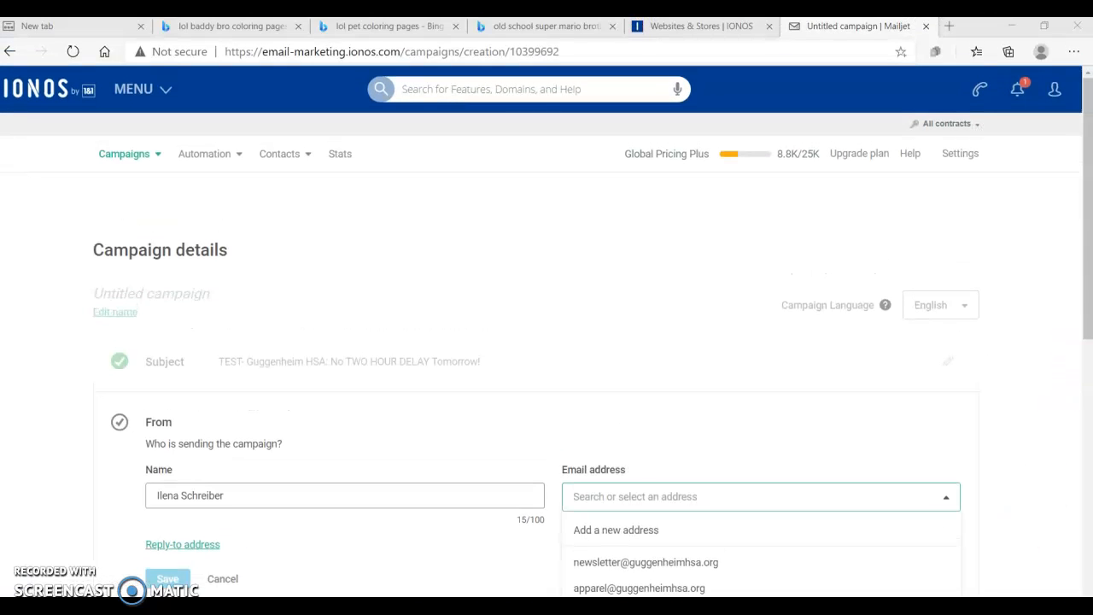
left_click_drag(1086, 329, 1082, 384)
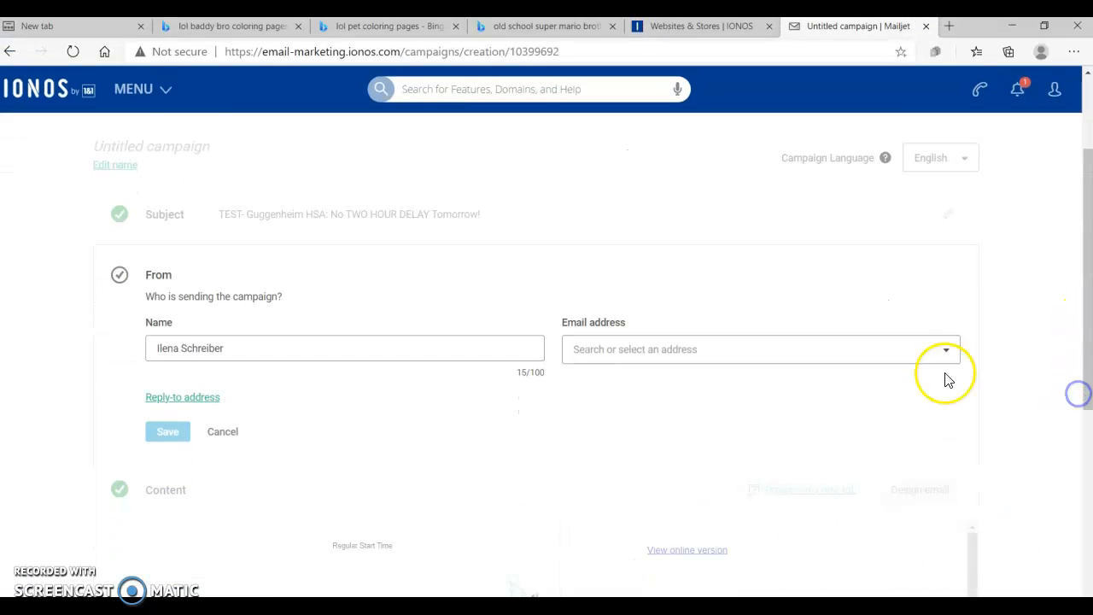
left_click(955, 349)
left_click(666, 518)
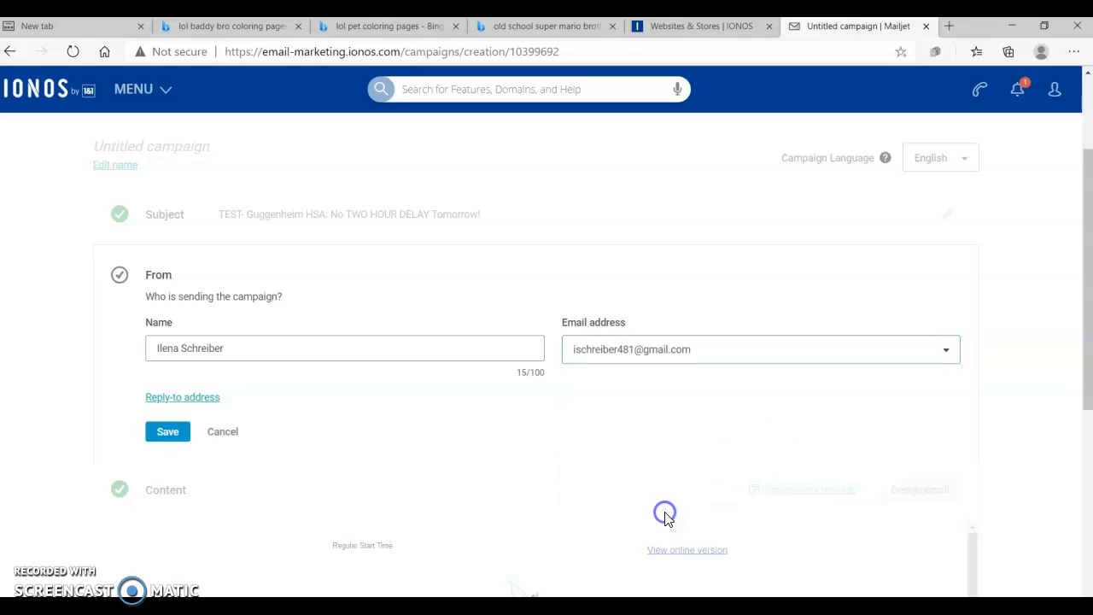
left_click(168, 429)
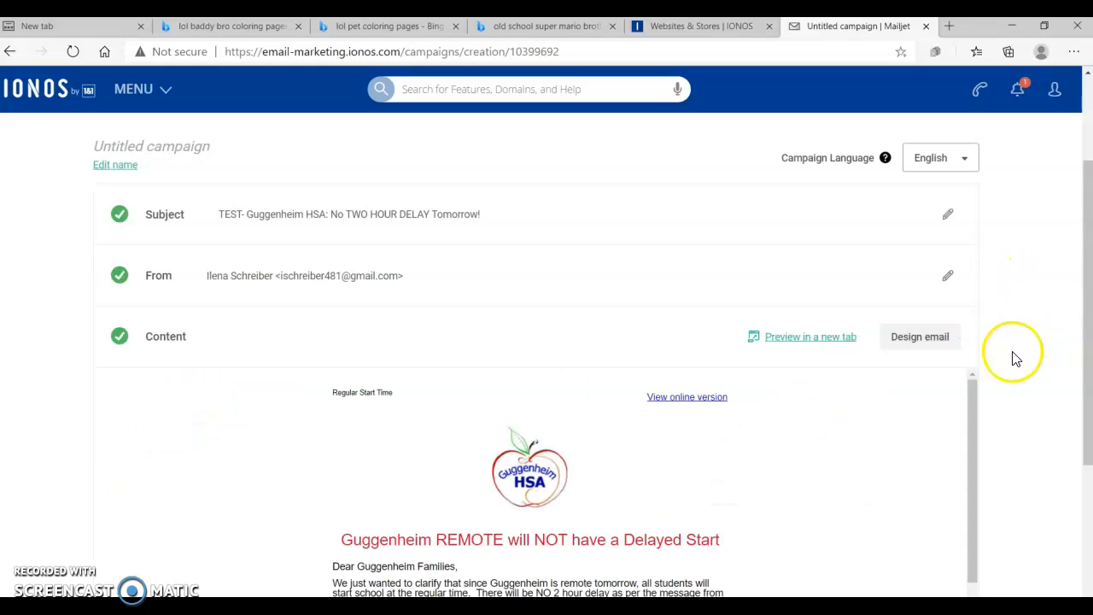
Step: Select the 'Newsletter Test Readers' contact list as recipients, save it, and start sending the campaign now
left_click_drag(976, 406, 985, 466)
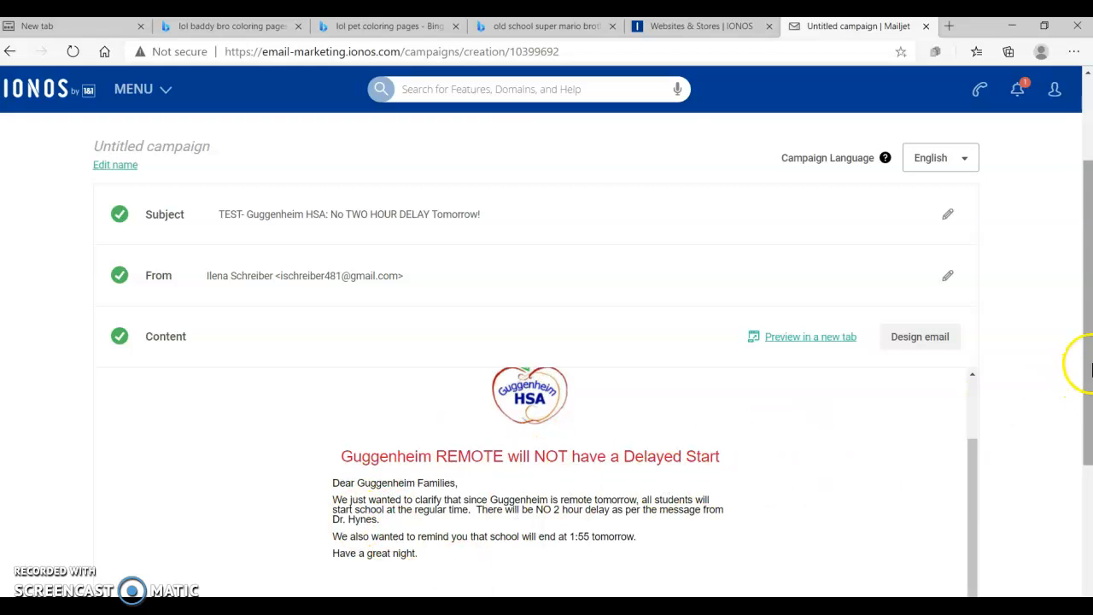
left_click_drag(1091, 359, 1087, 451)
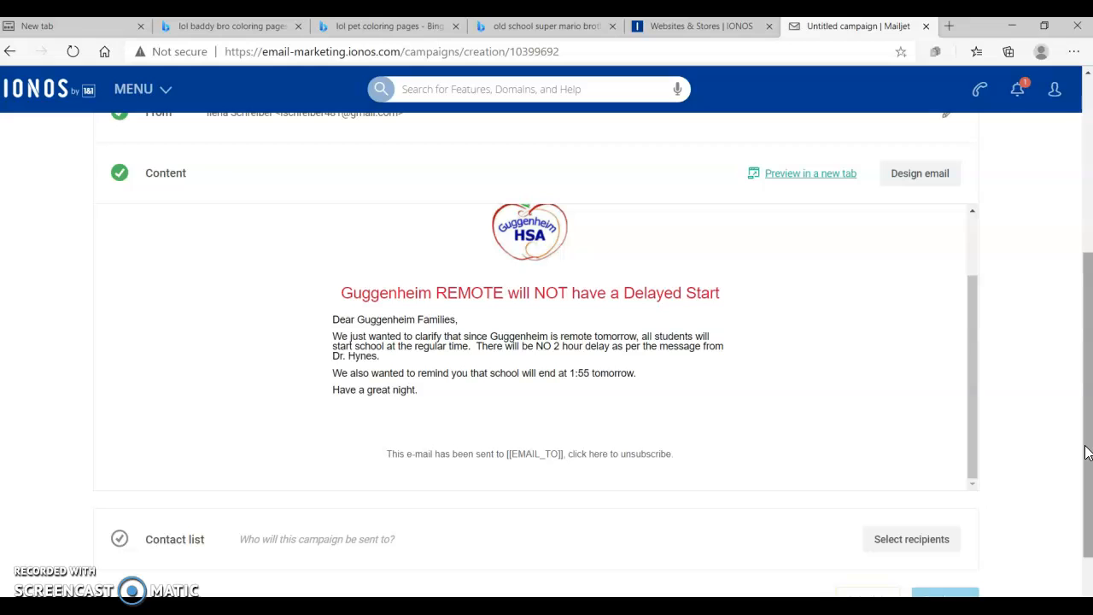
left_click(920, 541)
left_click(526, 531)
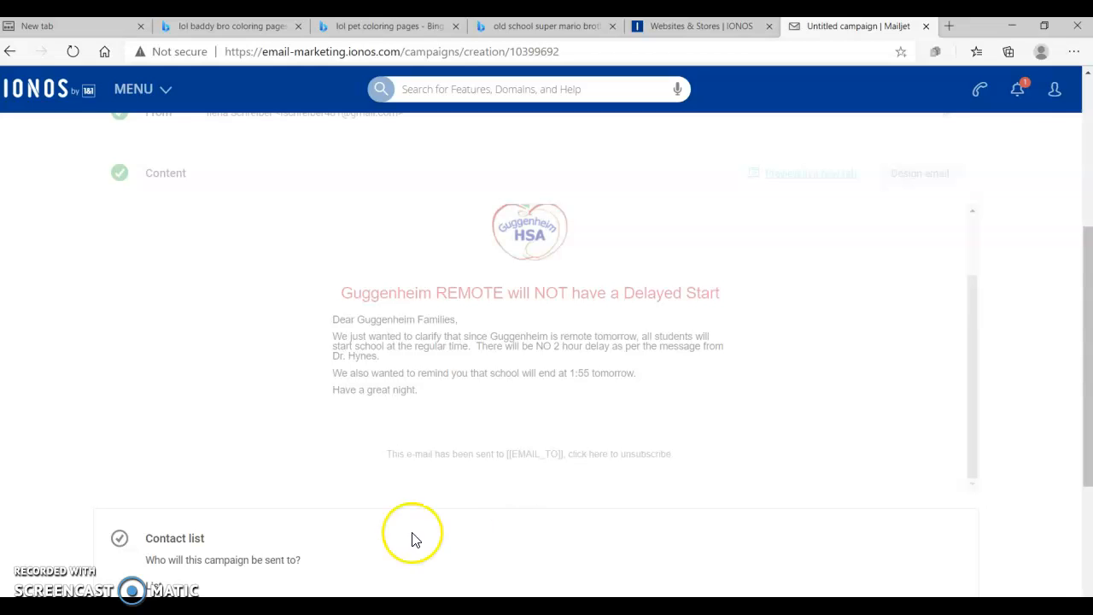
left_click_drag(1078, 313, 1085, 418)
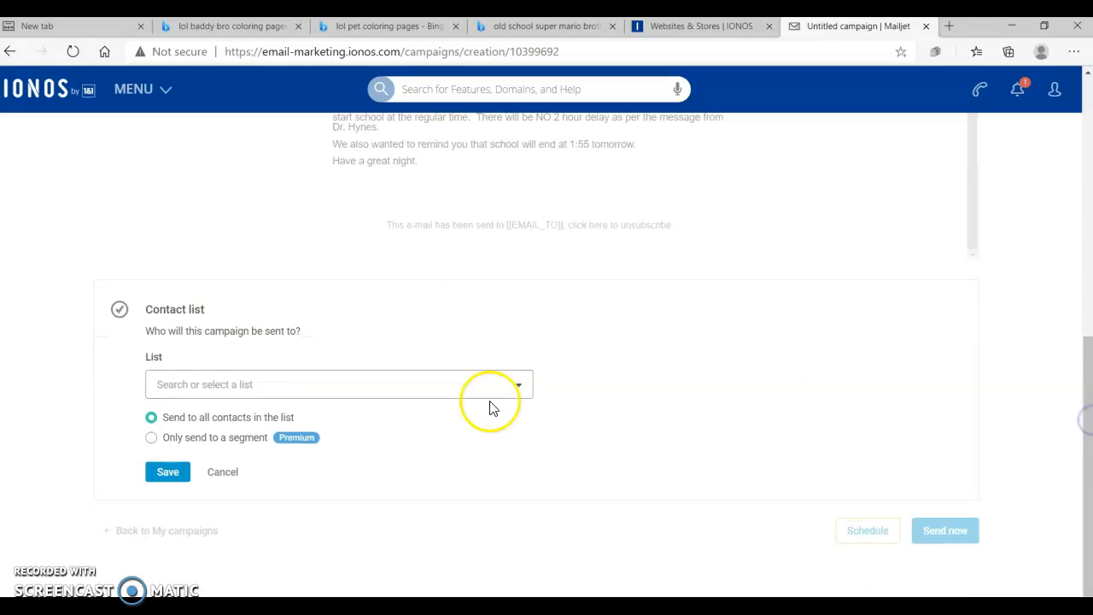
left_click(239, 386)
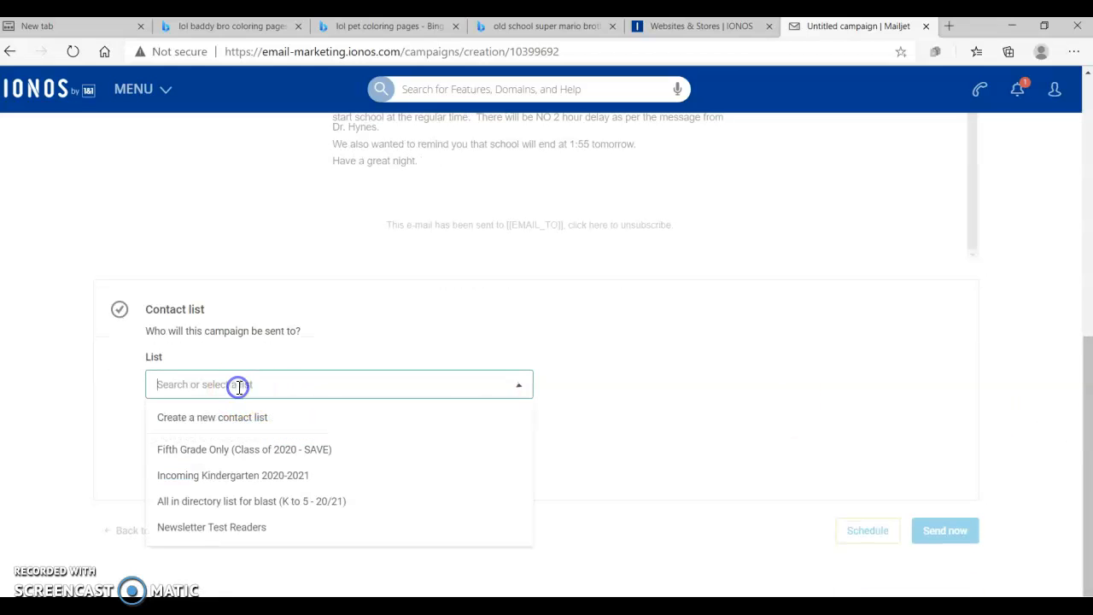
left_click(203, 529)
left_click(168, 530)
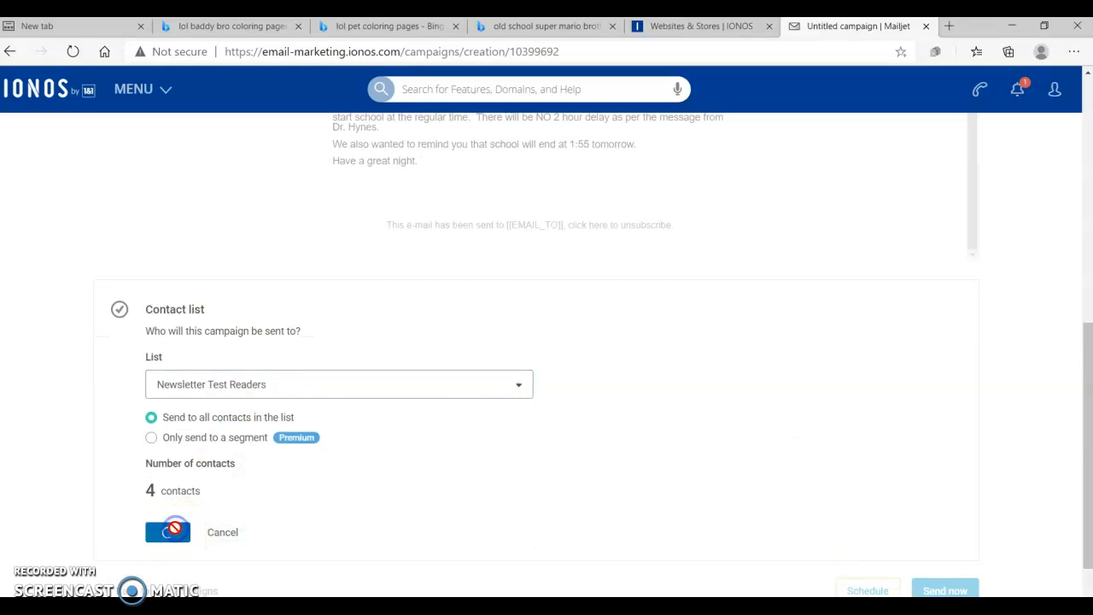
left_click(946, 526)
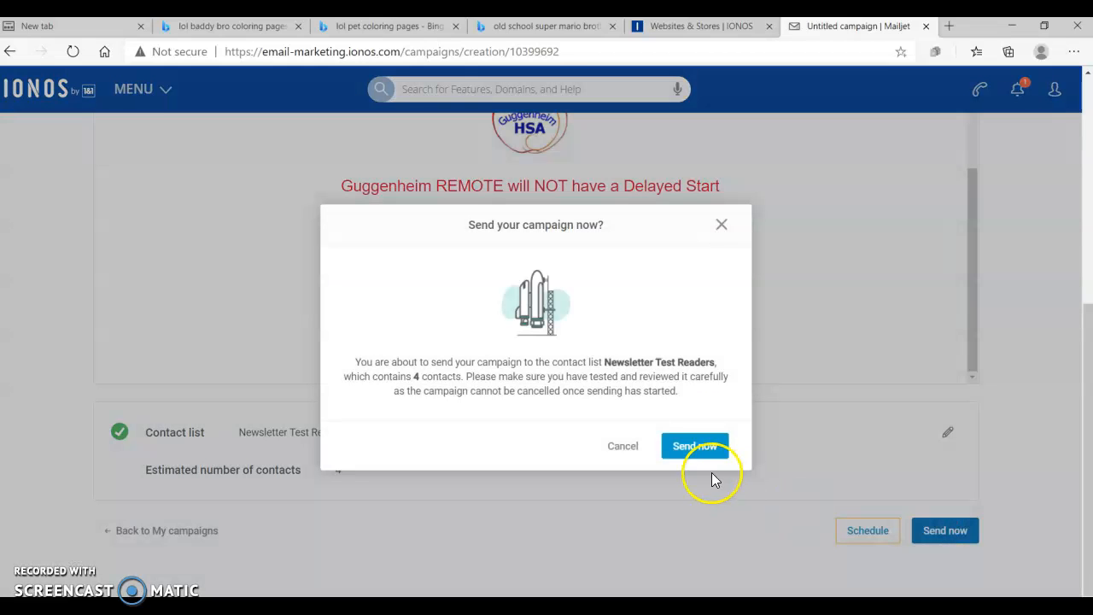